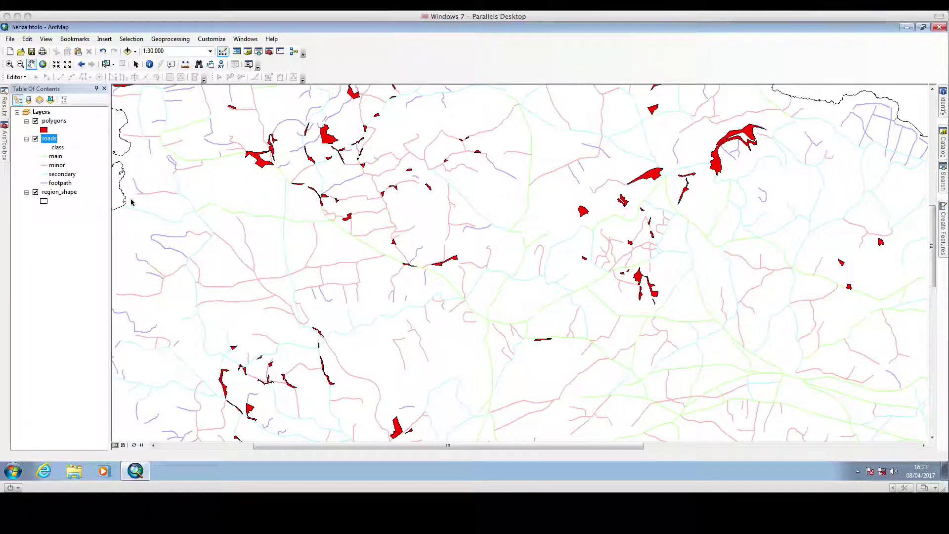
- Hide and reshow the roads and polygons layers, then nudge the map view
{"action": "left_click", "coordinate": [35, 139]}
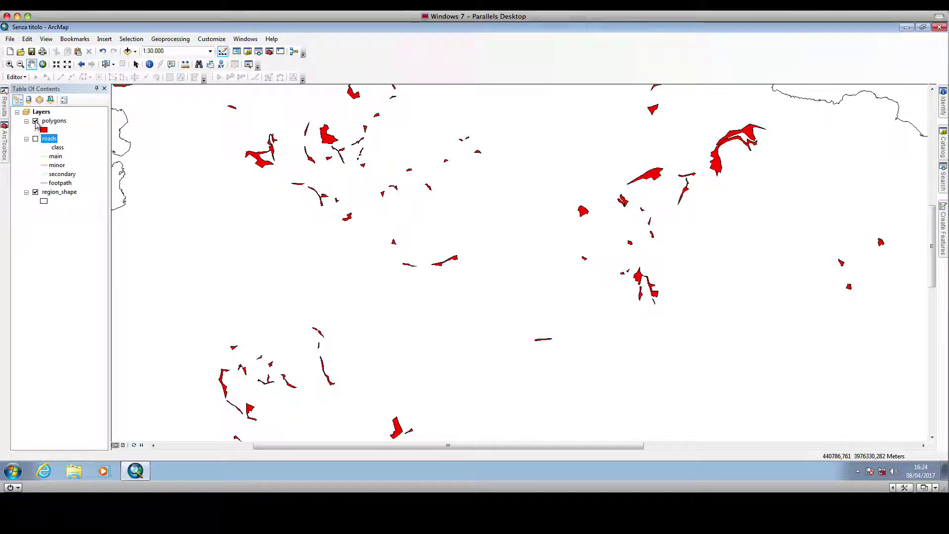
{"action": "left_click", "coordinate": [35, 121]}
{"action": "left_click", "coordinate": [35, 139]}
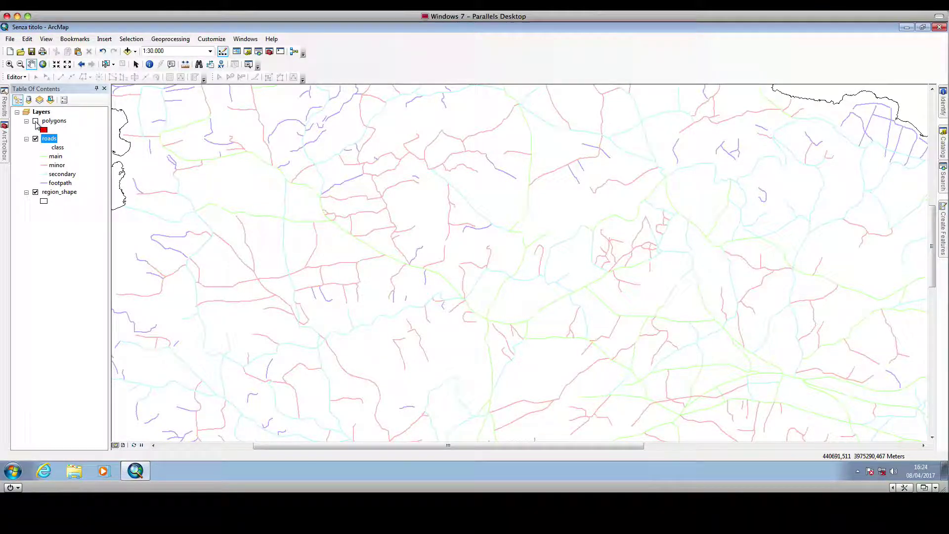
{"action": "left_click", "coordinate": [36, 121]}
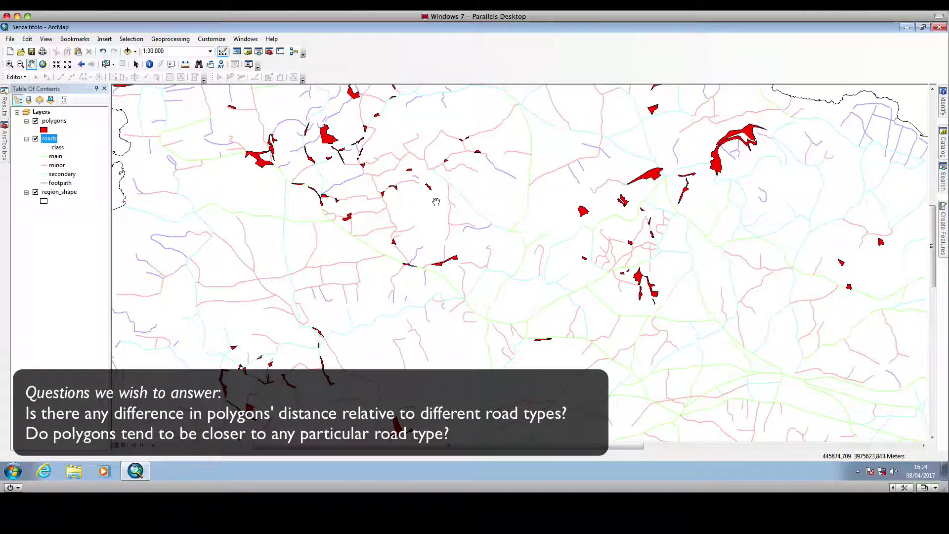
{"action": "left_click_drag", "start_coordinate": [436, 202], "coordinate": [420, 219]}
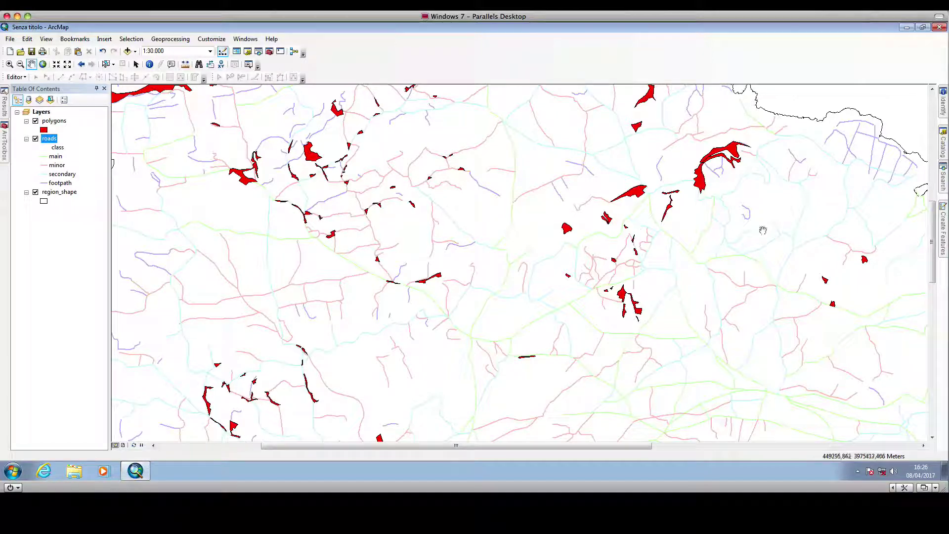
- Search the tools for 'nerar' and open the Near (Analysis) tool
{"action": "left_click", "coordinate": [943, 178]}
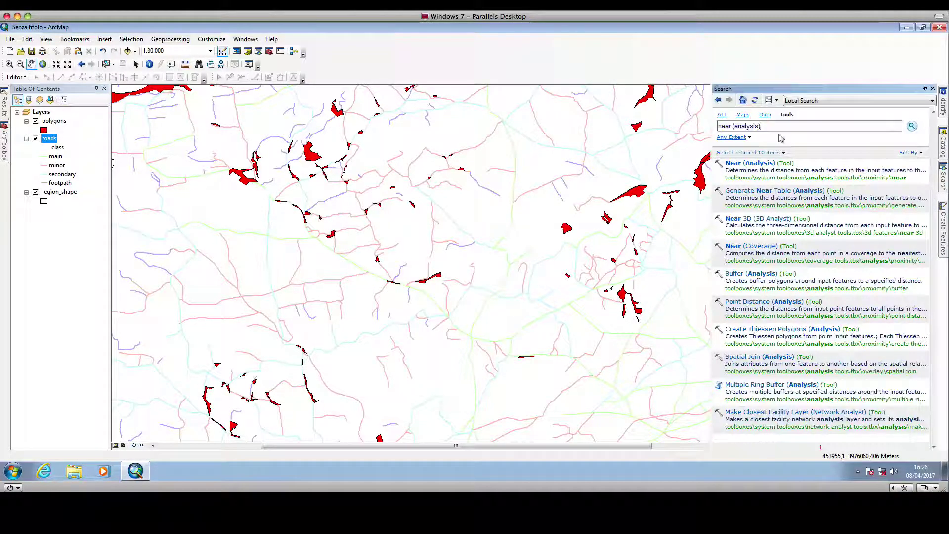
{"action": "left_click", "coordinate": [727, 126]}
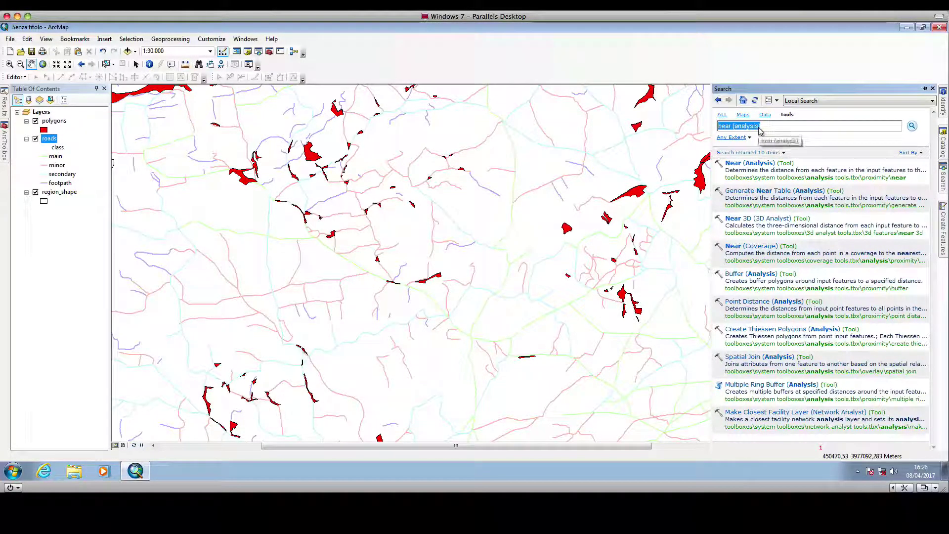
{"action": "type", "text": "nerar"}
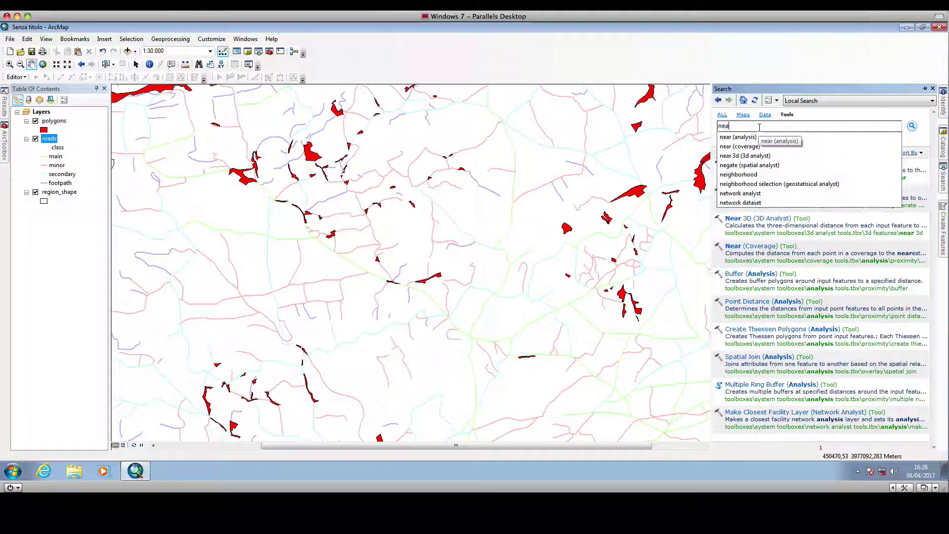
{"action": "left_click", "coordinate": [747, 137]}
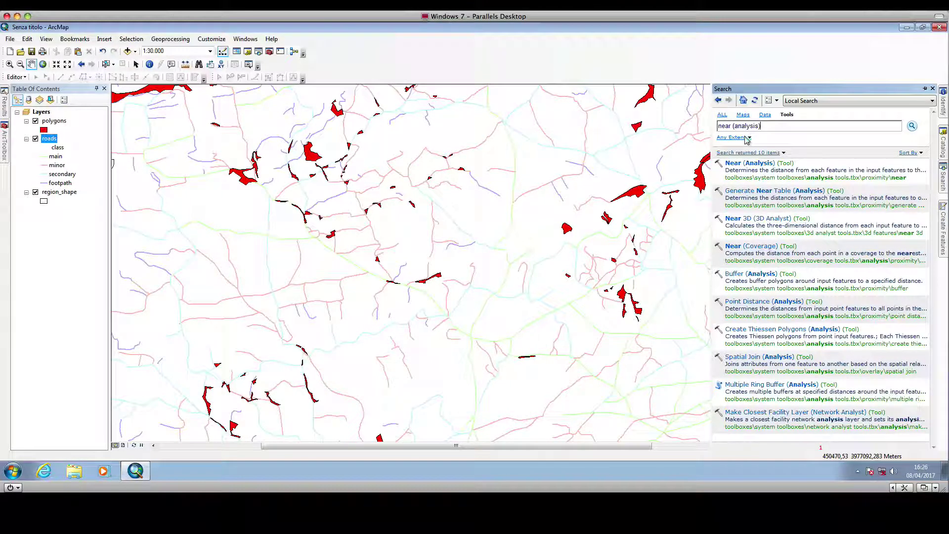
{"action": "left_click", "coordinate": [750, 163]}
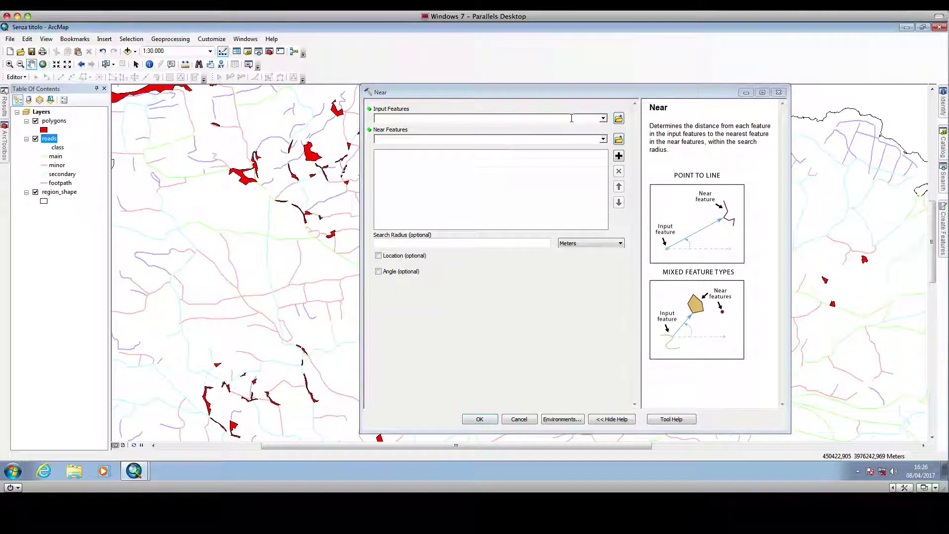
- Run Near with polygons as input features and roads as near features
{"action": "left_click", "coordinate": [604, 120]}
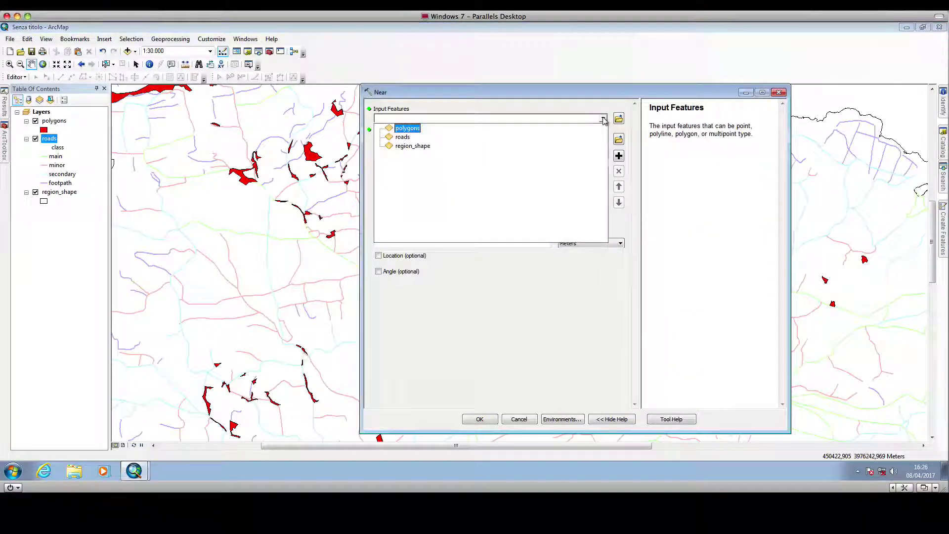
{"action": "left_click", "coordinate": [604, 119]}
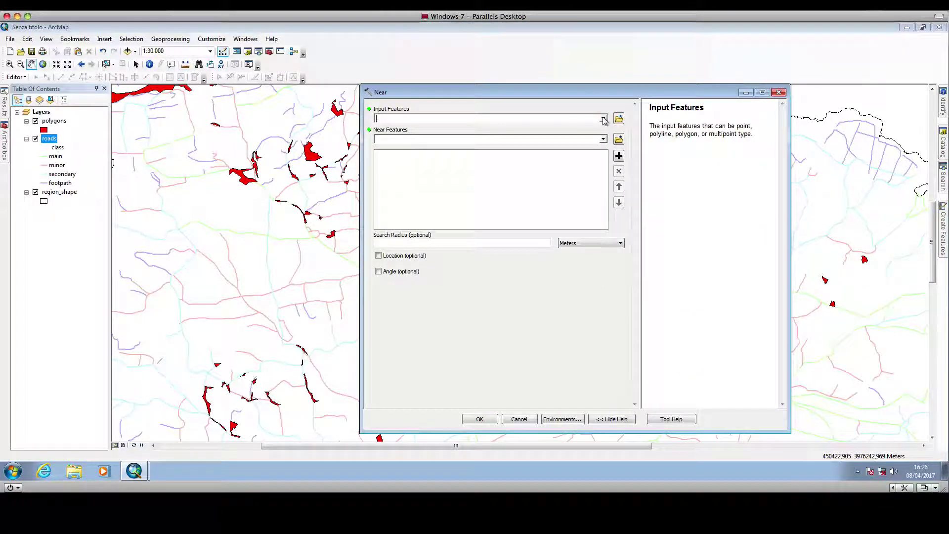
{"action": "left_click", "coordinate": [604, 119]}
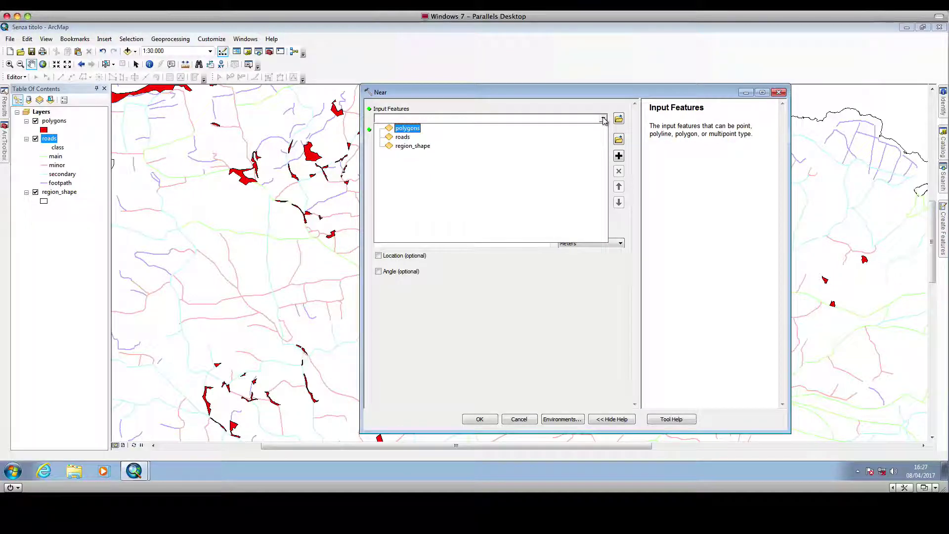
{"action": "left_click", "coordinate": [408, 129]}
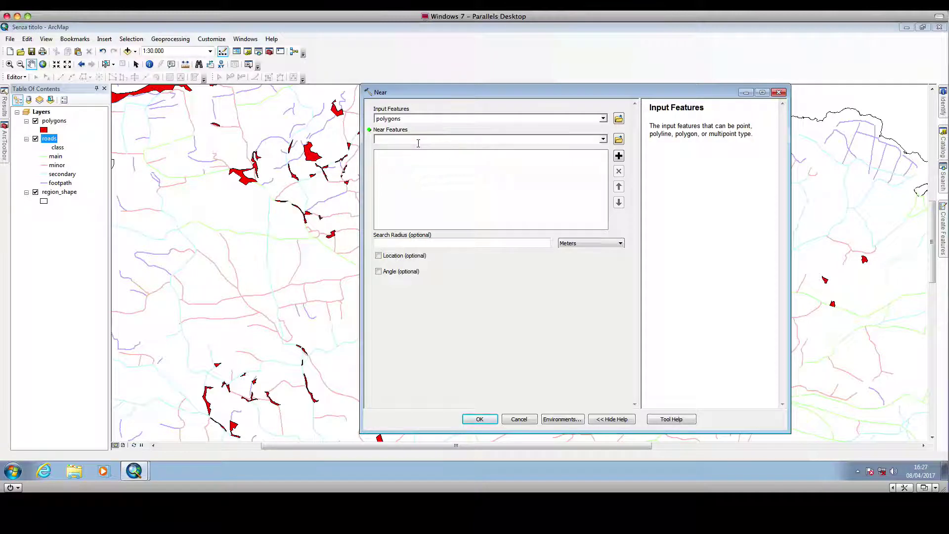
{"action": "left_click", "coordinate": [584, 141]}
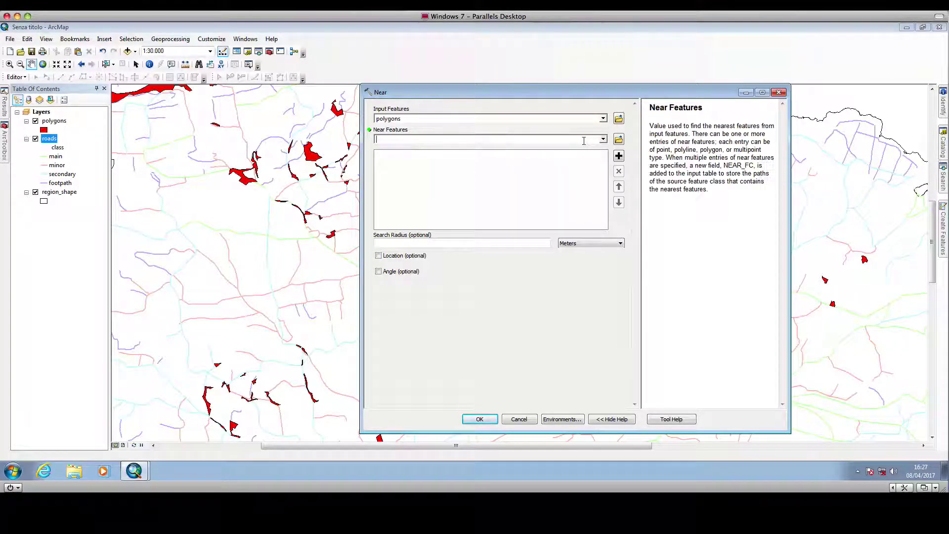
{"action": "left_click", "coordinate": [603, 140]}
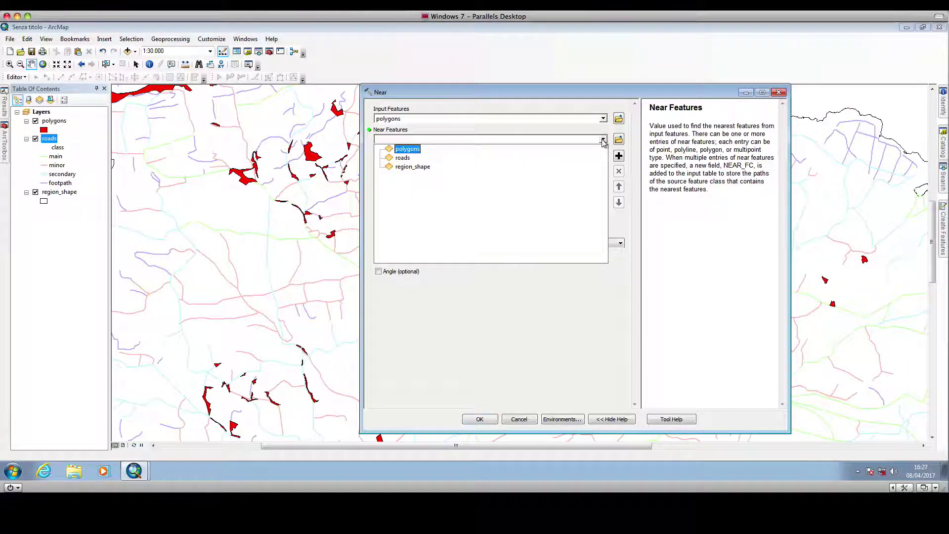
{"action": "left_click", "coordinate": [404, 158]}
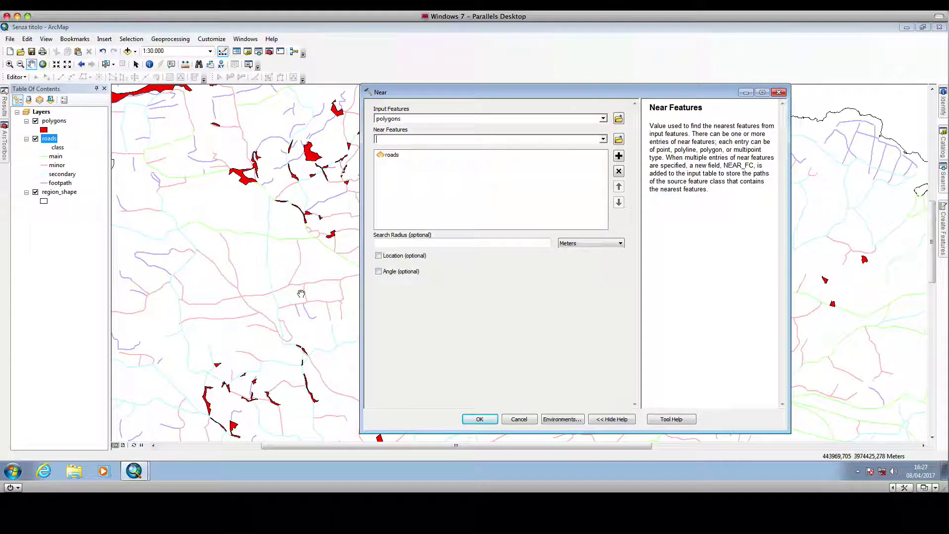
{"action": "left_click", "coordinate": [480, 419]}
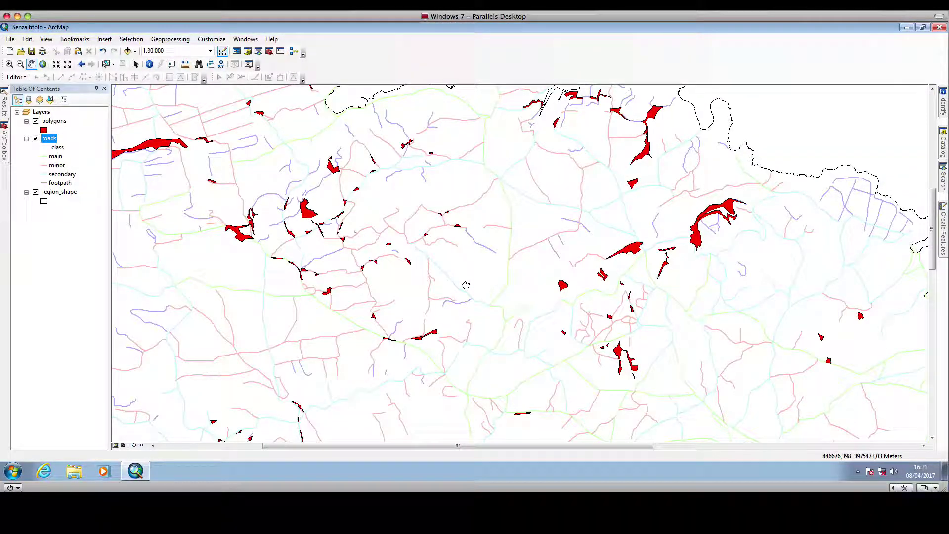
- Open the polygons attribute table and enlarge the map area above it
{"action": "left_click_drag", "start_coordinate": [422, 244], "coordinate": [429, 228]}
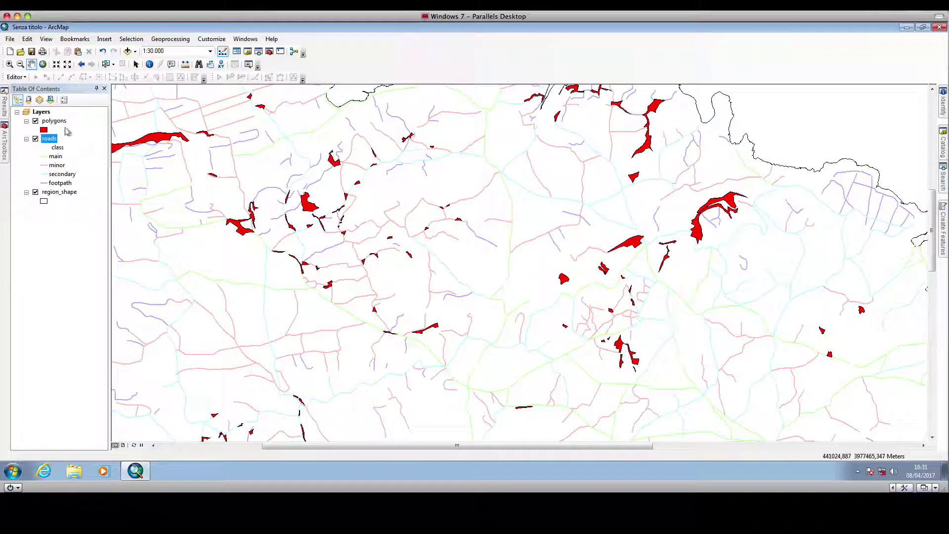
{"action": "right_click", "coordinate": [56, 121]}
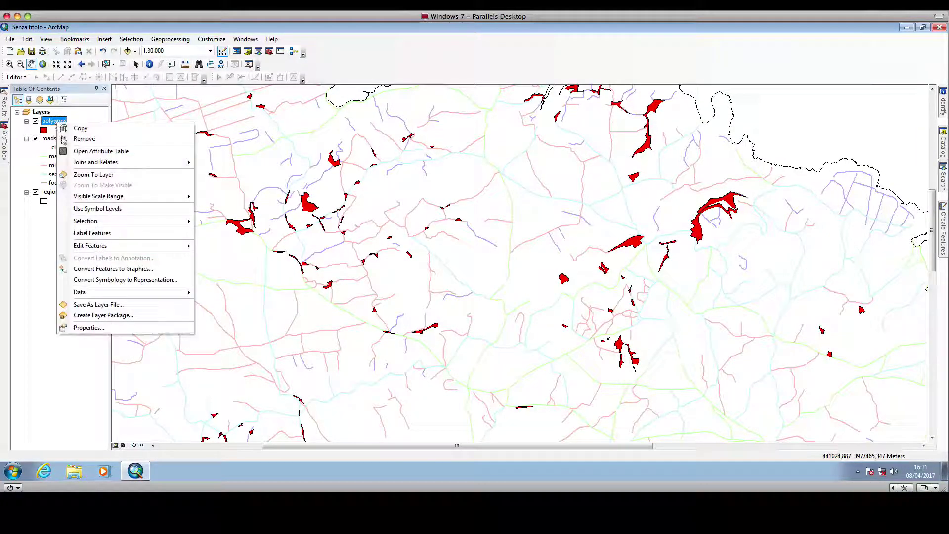
{"action": "left_click", "coordinate": [89, 150]}
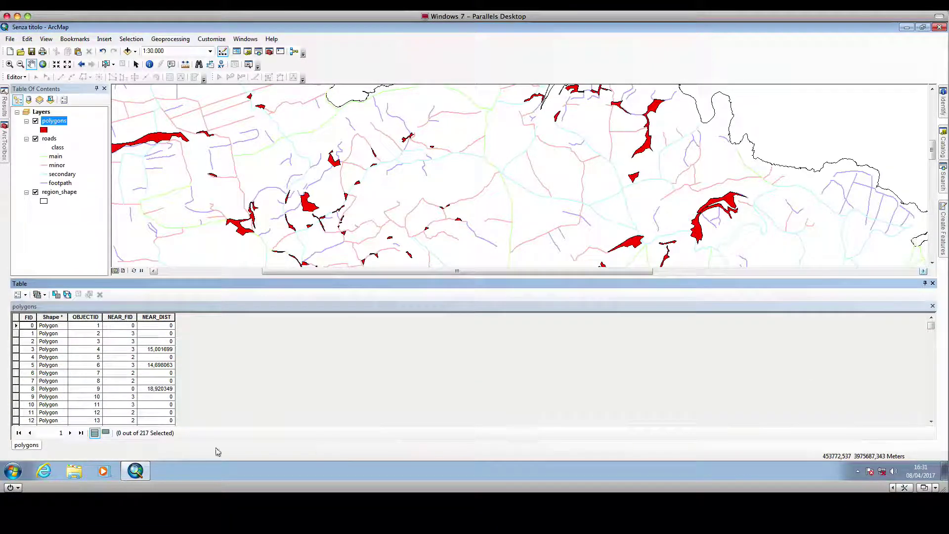
{"action": "left_click_drag", "start_coordinate": [251, 278], "coordinate": [249, 296]}
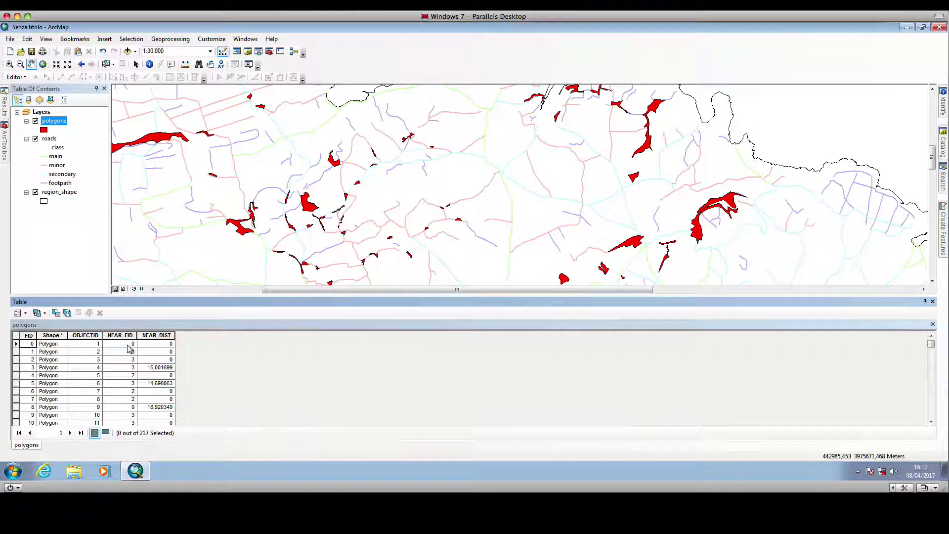
{"action": "left_click_drag", "start_coordinate": [433, 226], "coordinate": [437, 210]}
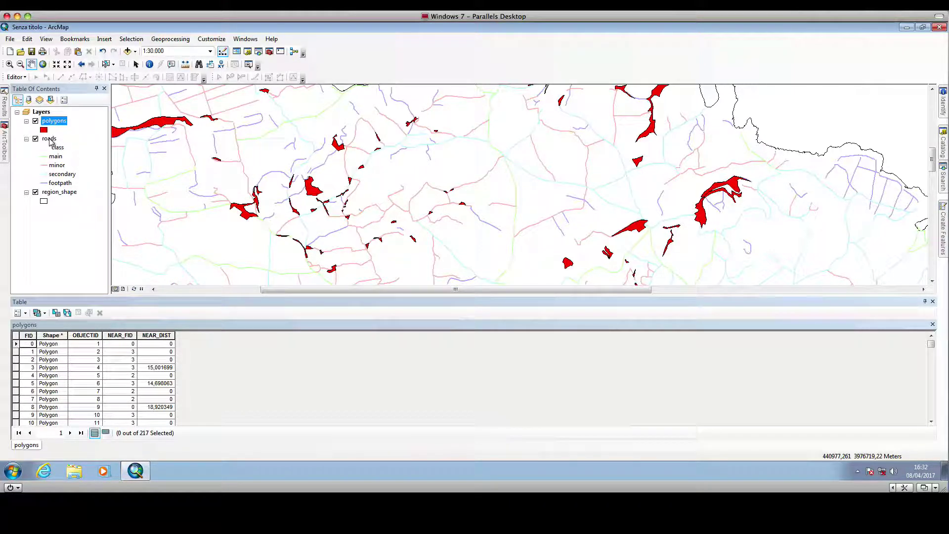
- Open the roads attribute table, enlarge the map above it and pan to more polygons
{"action": "right_click", "coordinate": [50, 139]}
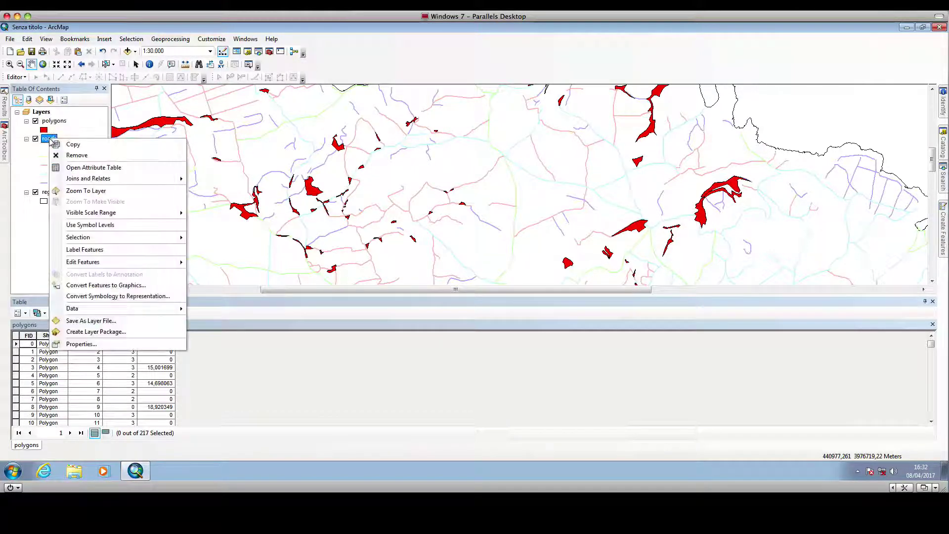
{"action": "left_click", "coordinate": [75, 167]}
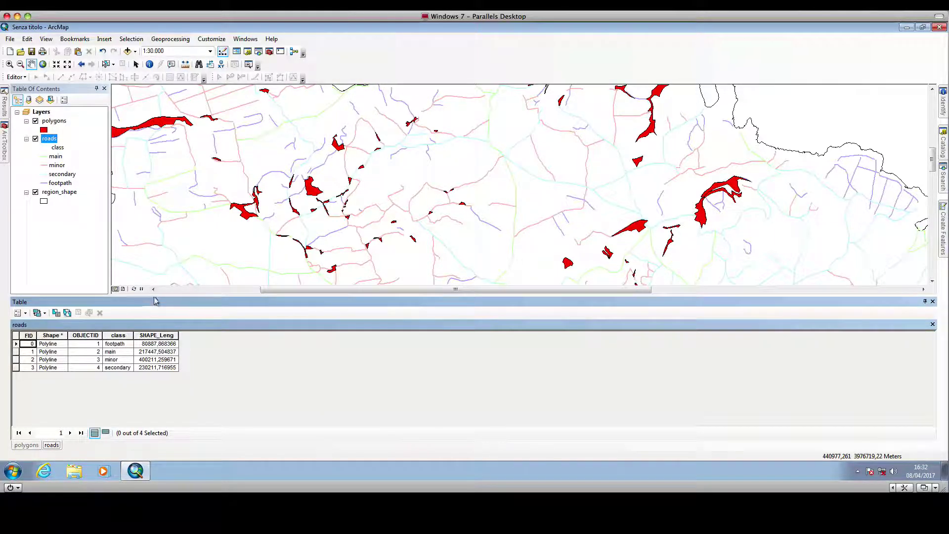
{"action": "left_click_drag", "start_coordinate": [152, 297], "coordinate": [152, 325]}
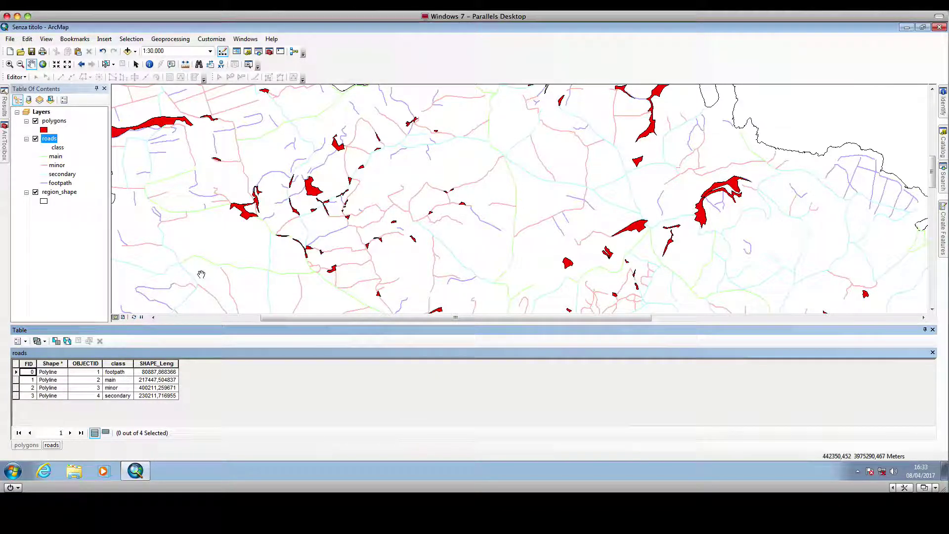
{"action": "left_click_drag", "start_coordinate": [316, 246], "coordinate": [330, 199]}
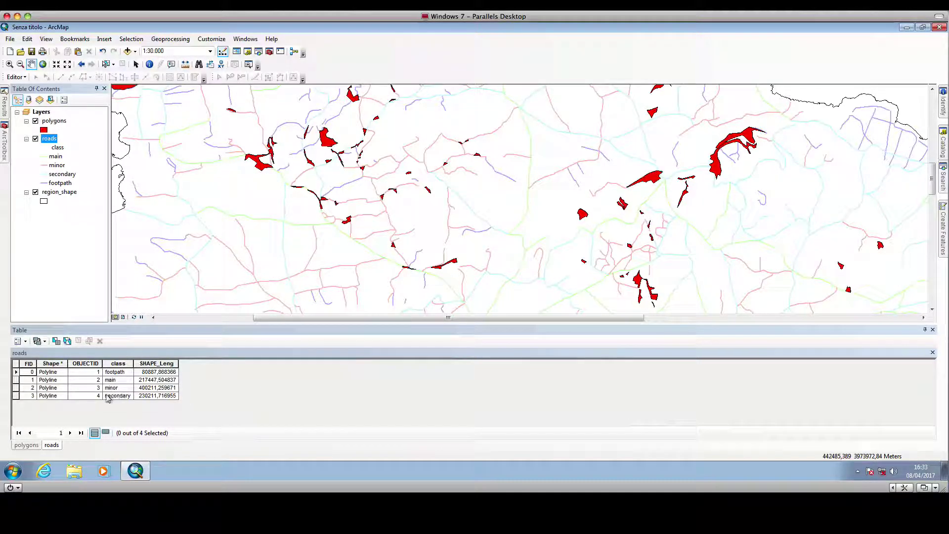
- Switch the Table window to the polygons tab and rebalance the map and table panes
{"action": "scroll", "coordinate": [467, 99], "scroll_direction": "down", "scroll_amount": 2}
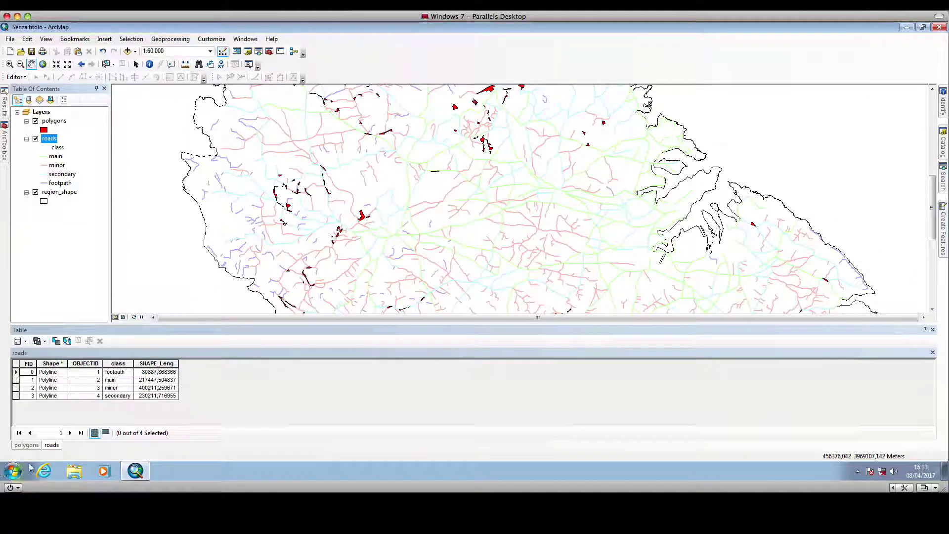
{"action": "left_click", "coordinate": [28, 446]}
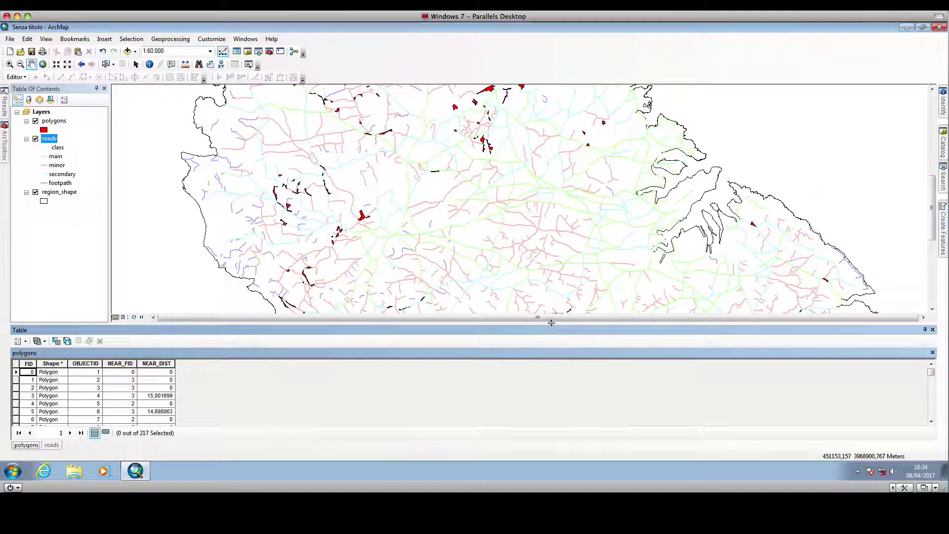
{"action": "left_click_drag", "start_coordinate": [551, 322], "coordinate": [550, 343]}
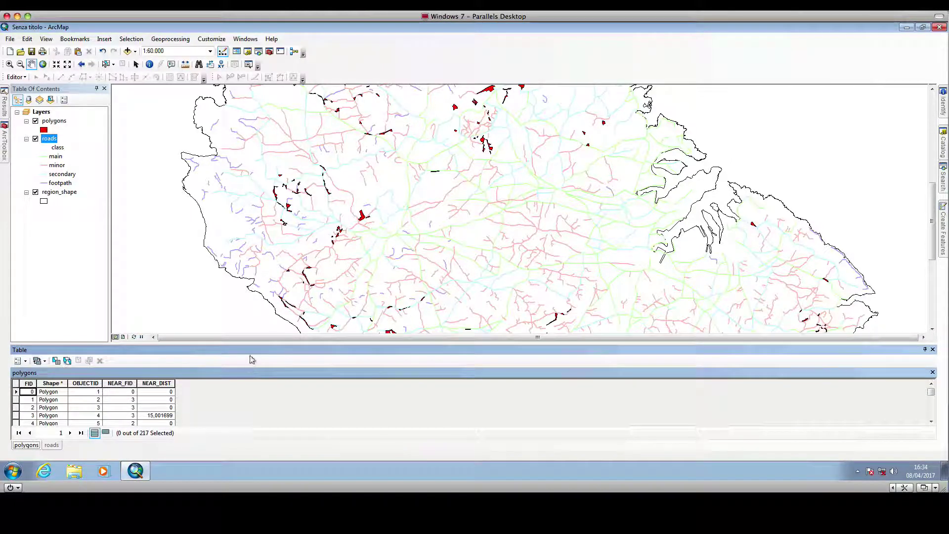
{"action": "left_click_drag", "start_coordinate": [250, 345], "coordinate": [250, 318]}
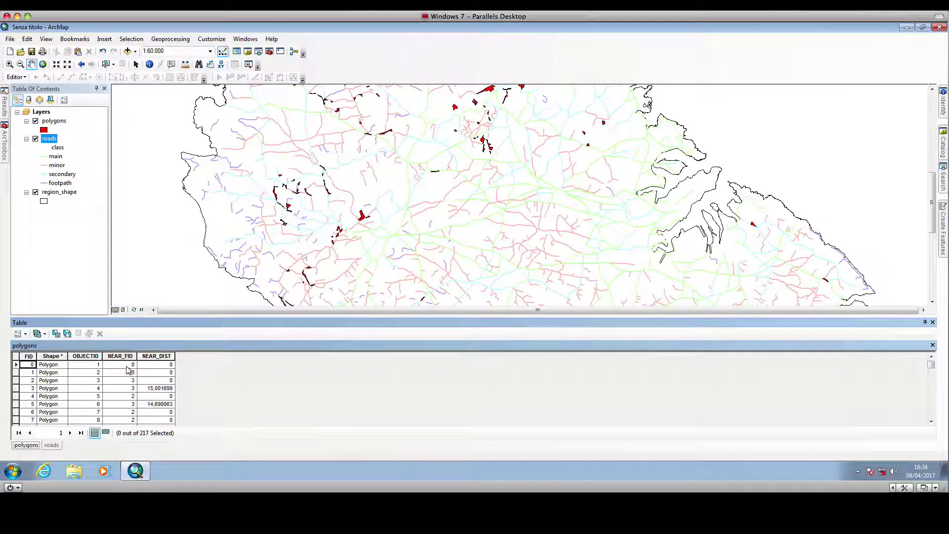
{"action": "left_click_drag", "start_coordinate": [394, 246], "coordinate": [394, 241]}
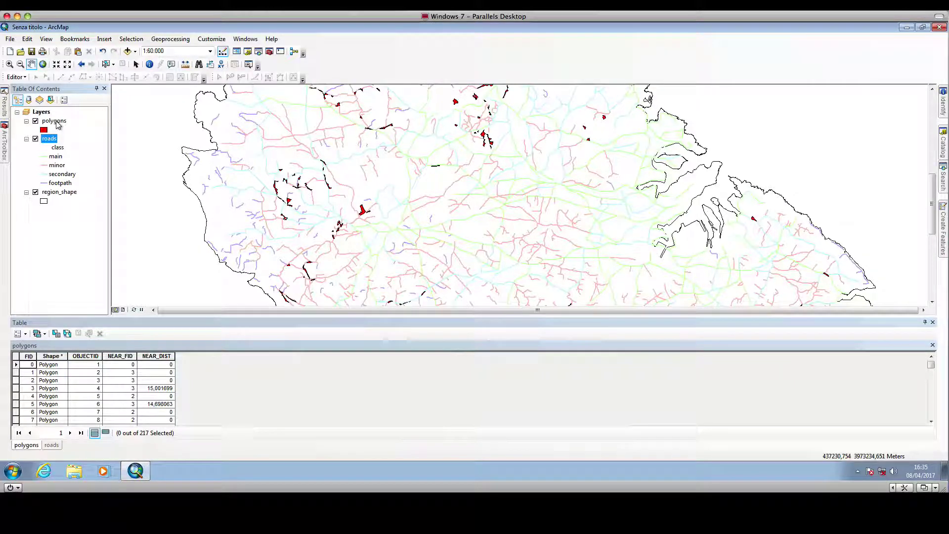
- Open the Join Data dialog for polygons, joining attributes from a table
{"action": "right_click", "coordinate": [58, 124]}
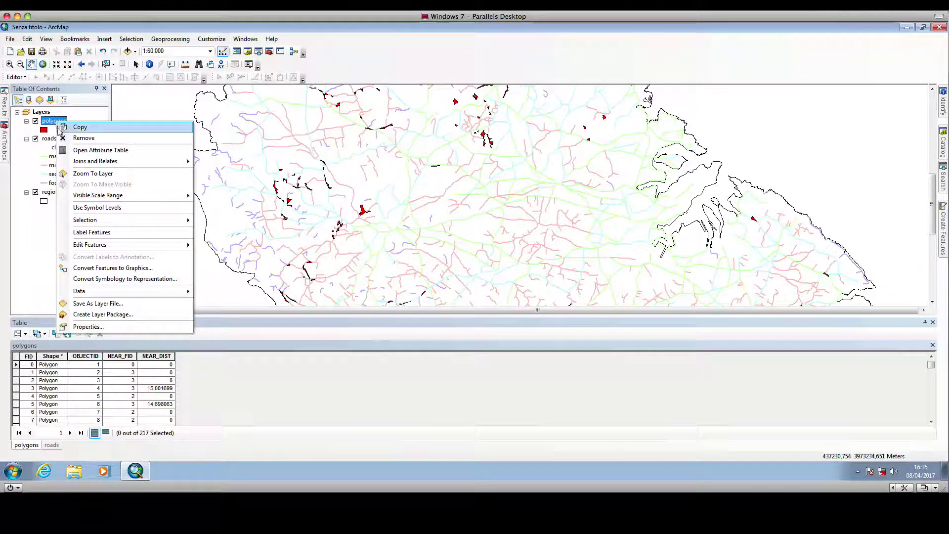
{"action": "mouse_move", "coordinate": [159, 163]}
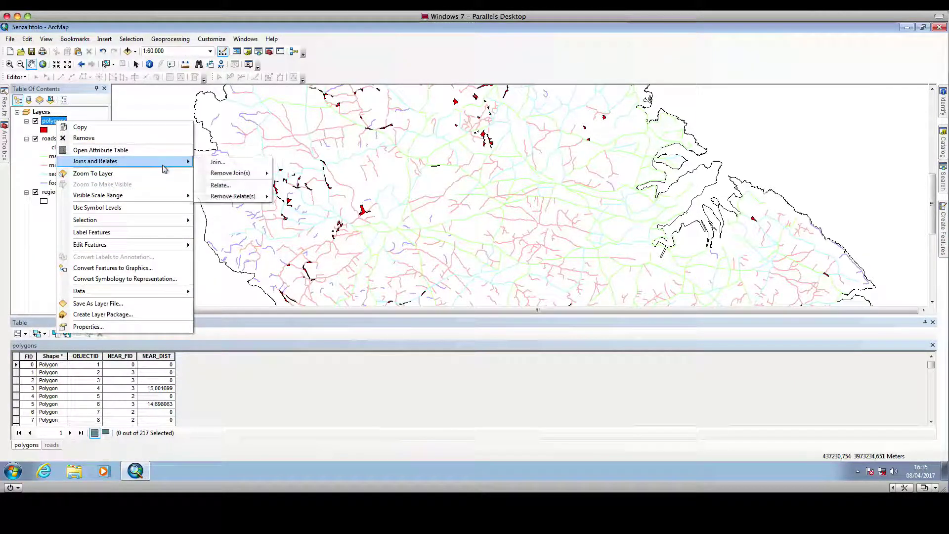
{"action": "left_click", "coordinate": [215, 159]}
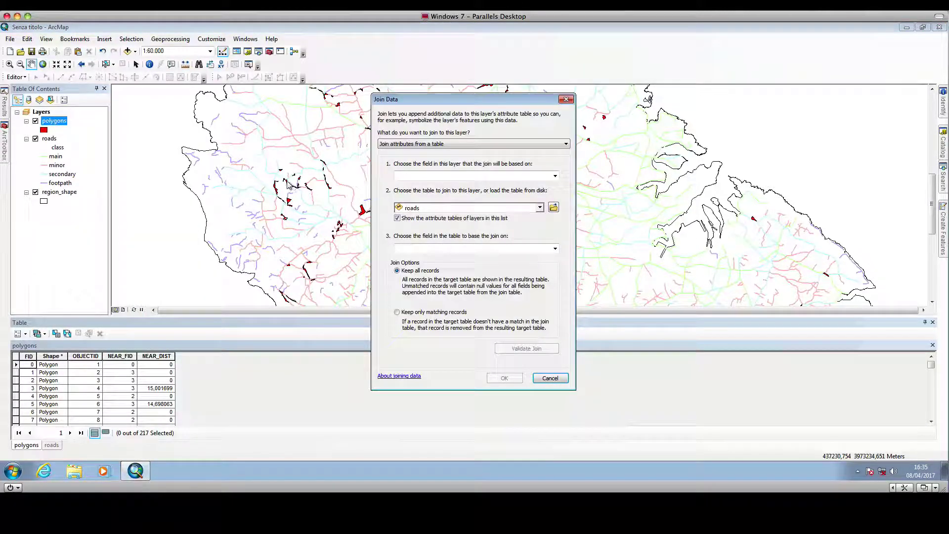
{"action": "left_click", "coordinate": [434, 144]}
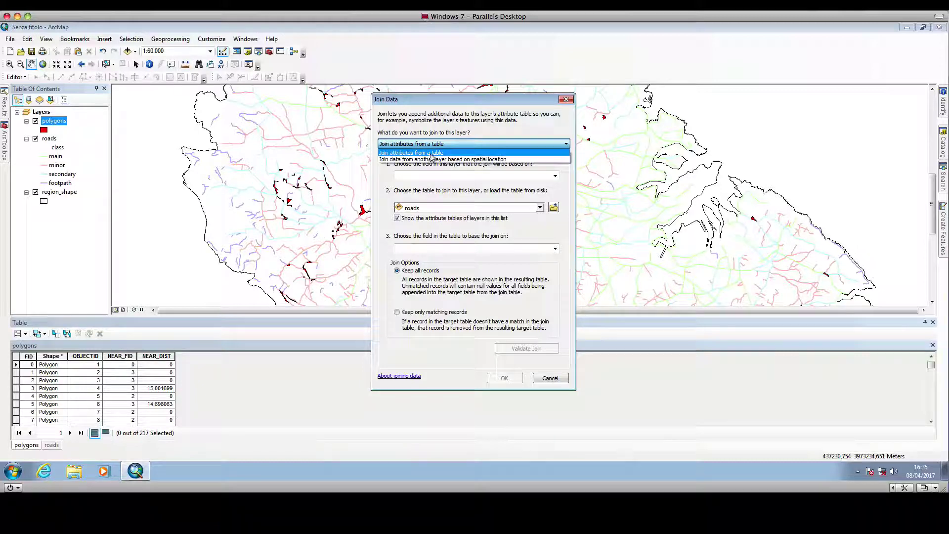
{"action": "left_click", "coordinate": [428, 153]}
- Join on NEAR_FID to the roads FID field, keeping all records
{"action": "left_click", "coordinate": [555, 176]}
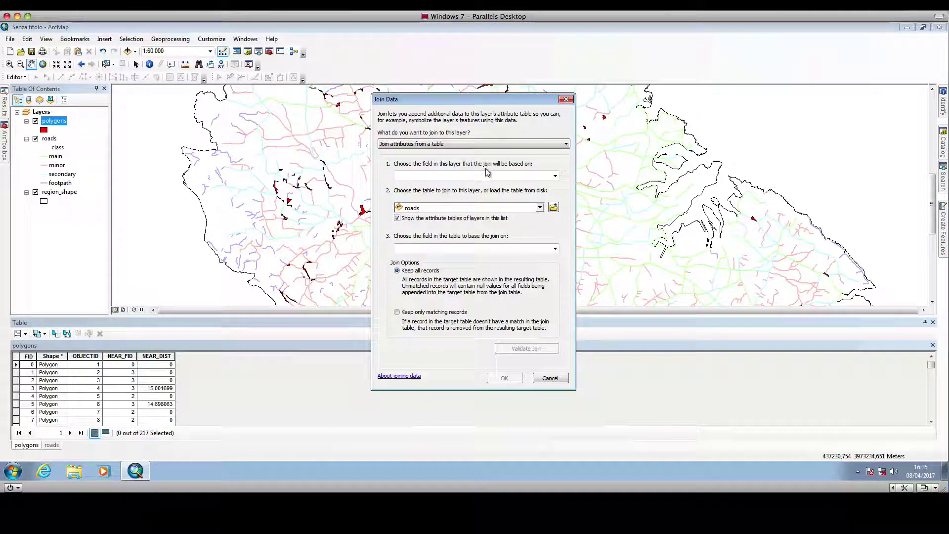
{"action": "left_click", "coordinate": [554, 177]}
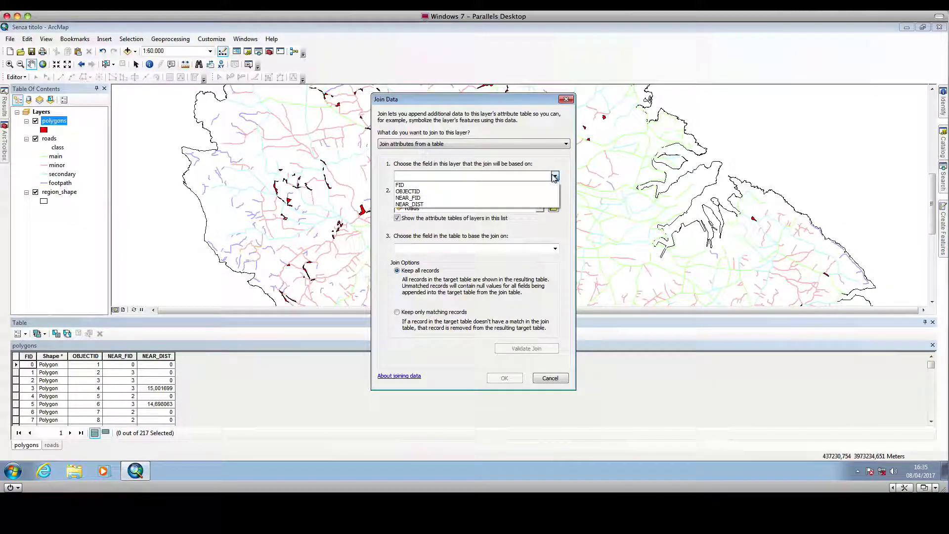
{"action": "left_click", "coordinate": [437, 197]}
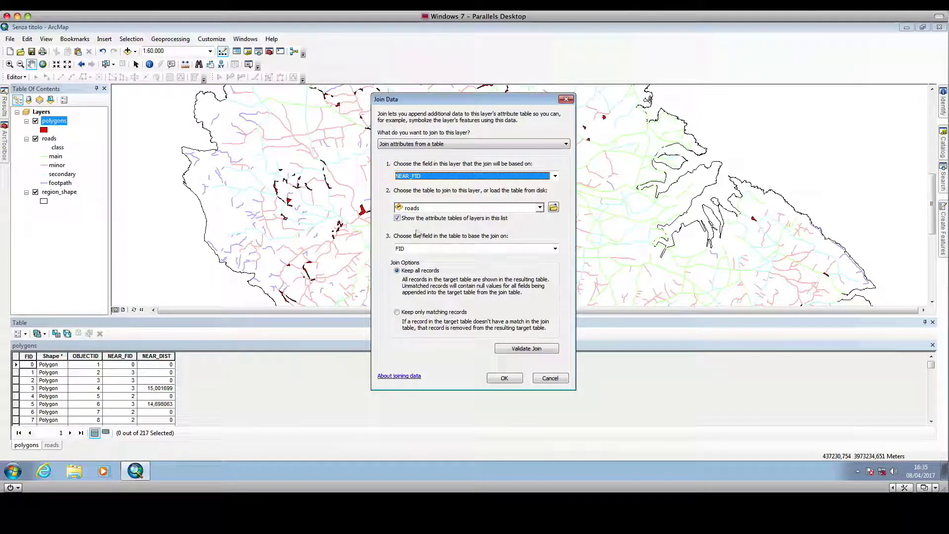
{"action": "left_click", "coordinate": [556, 249]}
{"action": "left_click", "coordinate": [555, 250]}
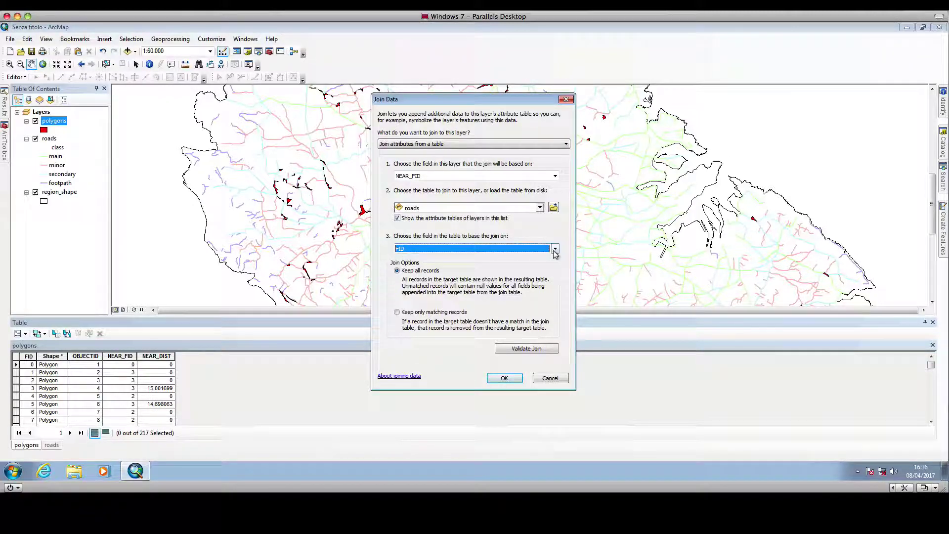
{"action": "left_click", "coordinate": [416, 272]}
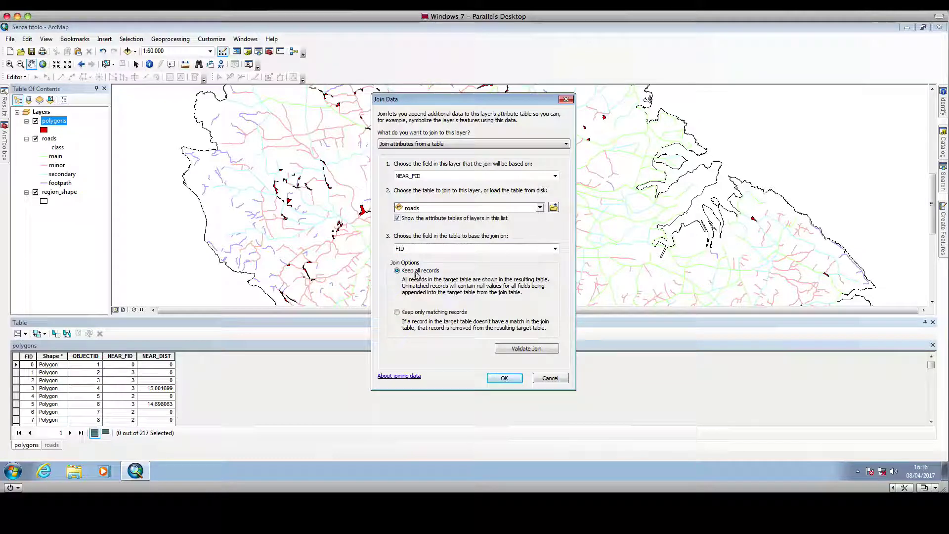
{"action": "left_click", "coordinate": [505, 378]}
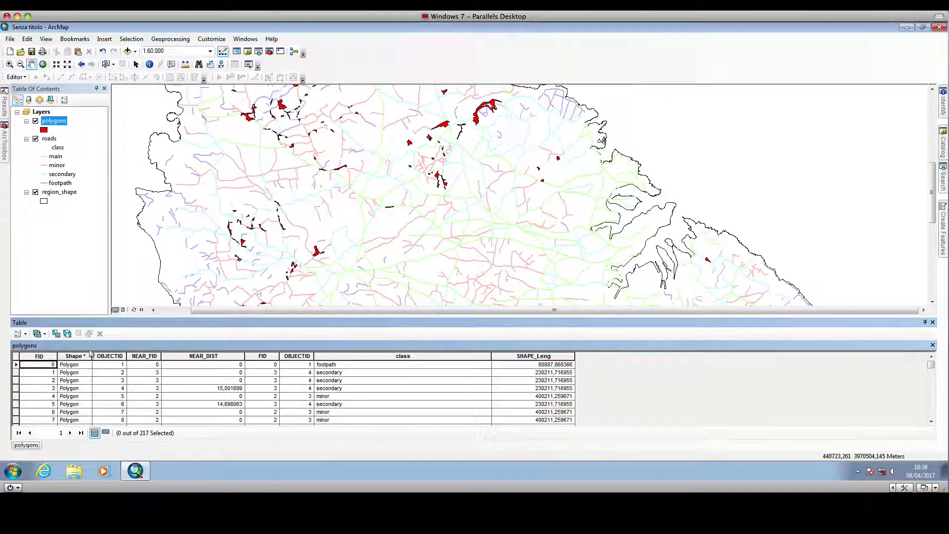
- Export the joined polygons table with the output type set to dBASE Table
{"action": "left_click", "coordinate": [26, 335]}
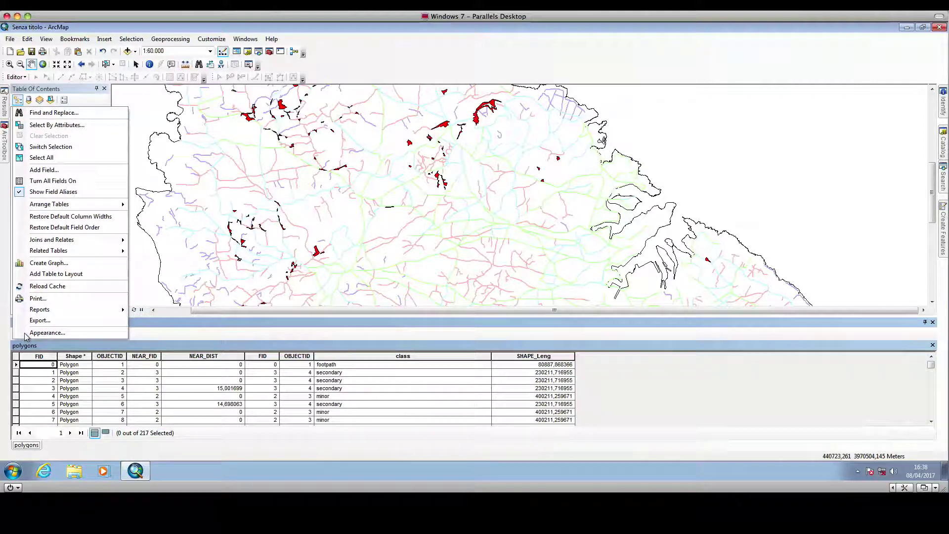
{"action": "left_click", "coordinate": [38, 320]}
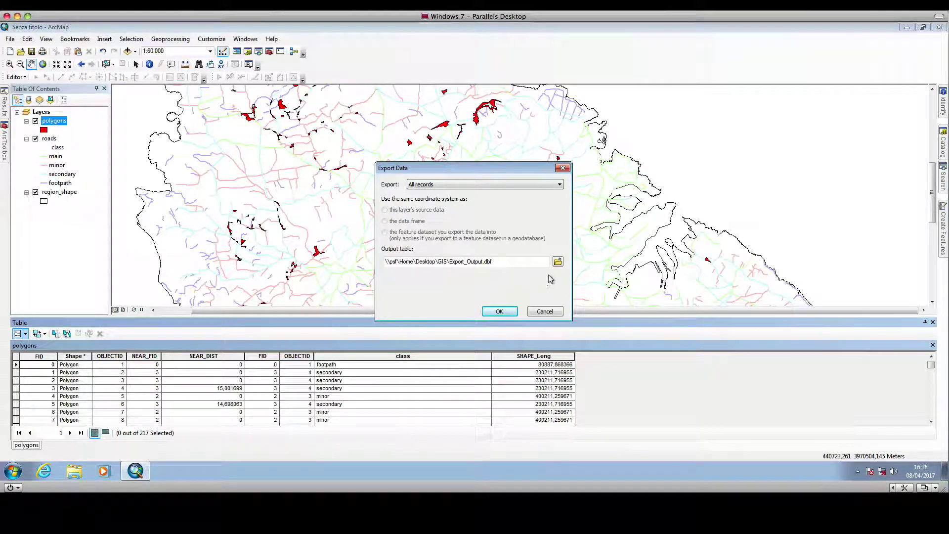
{"action": "left_click", "coordinate": [557, 262]}
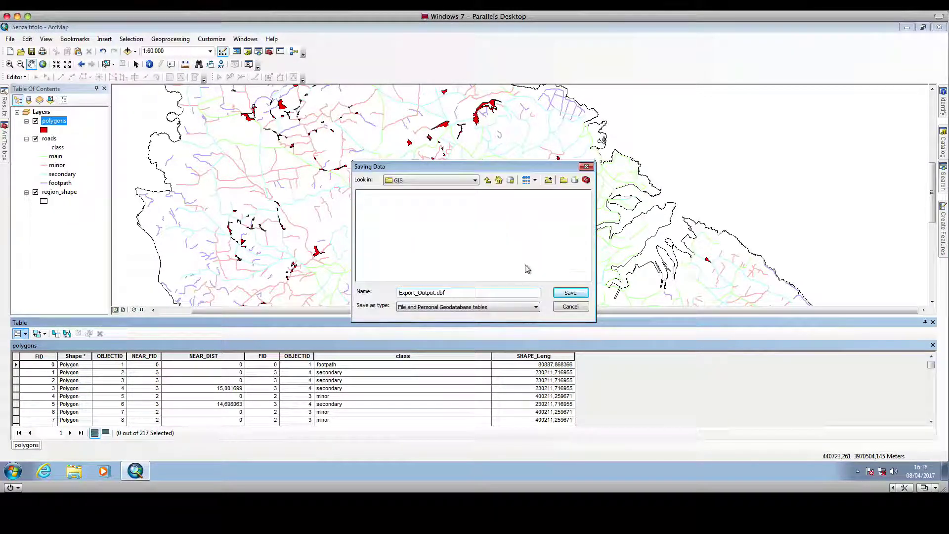
{"action": "left_click", "coordinate": [441, 307]}
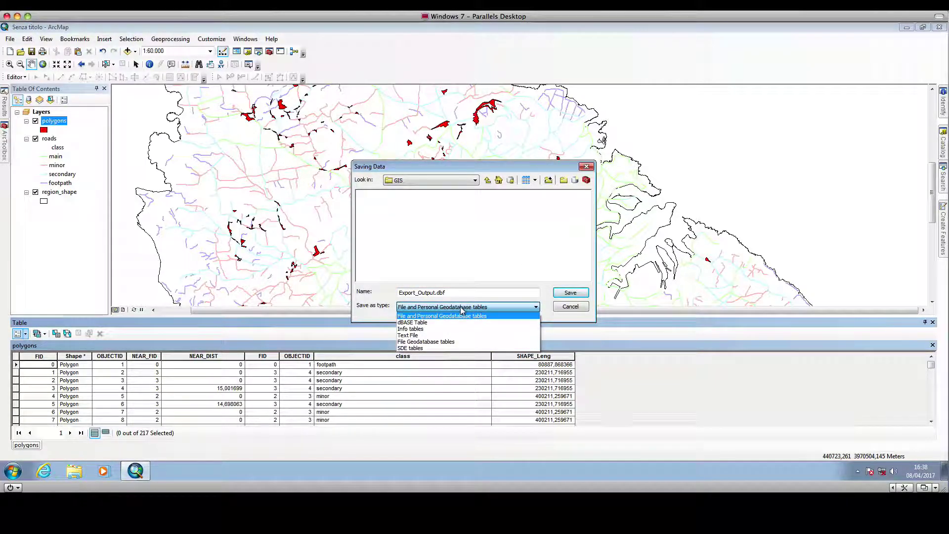
{"action": "left_click", "coordinate": [424, 323]}
- Save the export as polygon_distance.dbf, decline adding it to the map, and minimize ArcMap
{"action": "double_click", "coordinate": [418, 293]}
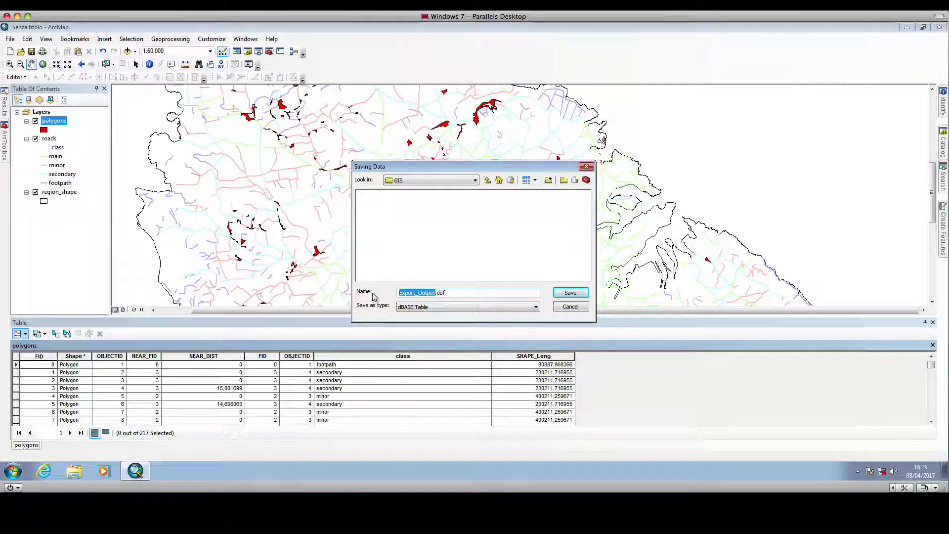
{"action": "type", "text": "polyg"}
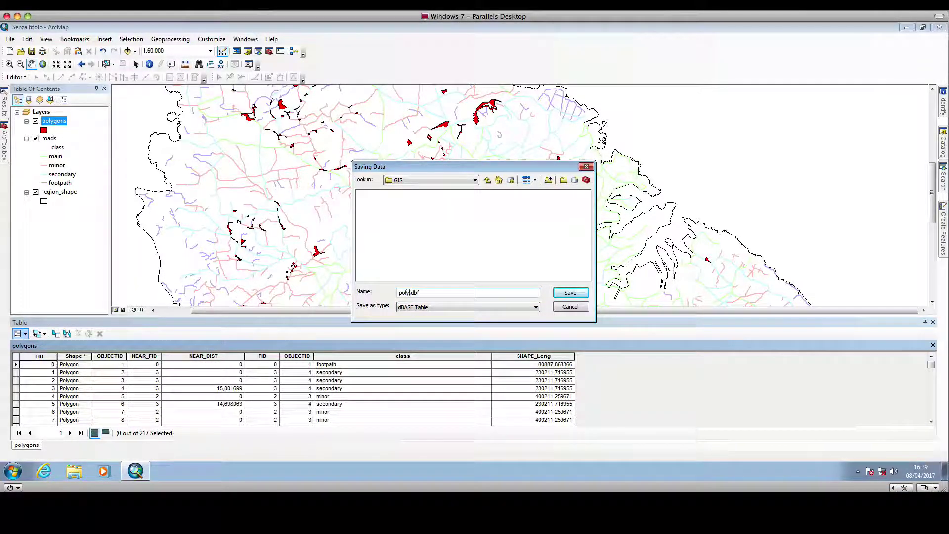
{"action": "key", "text": "BackSpace"}
{"action": "type", "text": "gon_dist"}
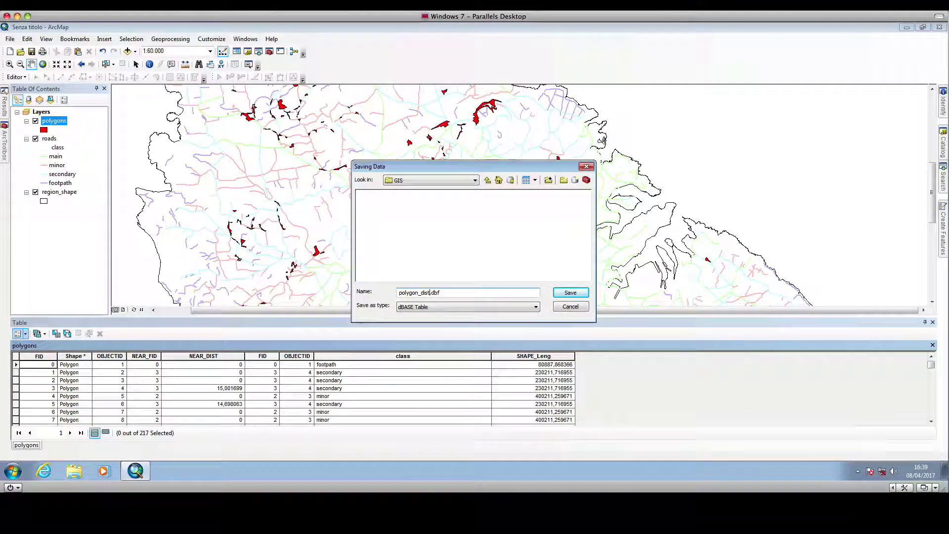
{"action": "type", "text": "ance"}
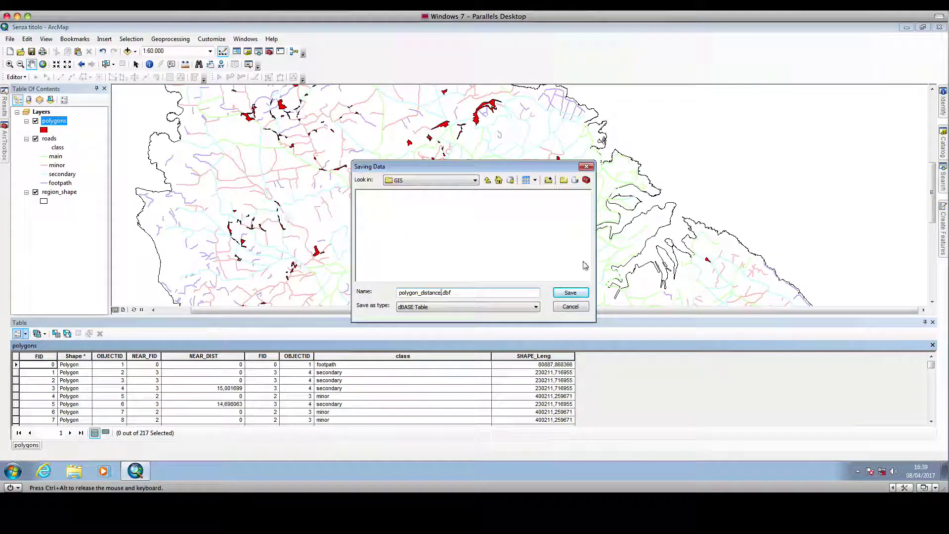
{"action": "left_click", "coordinate": [571, 292]}
{"action": "left_click", "coordinate": [503, 310]}
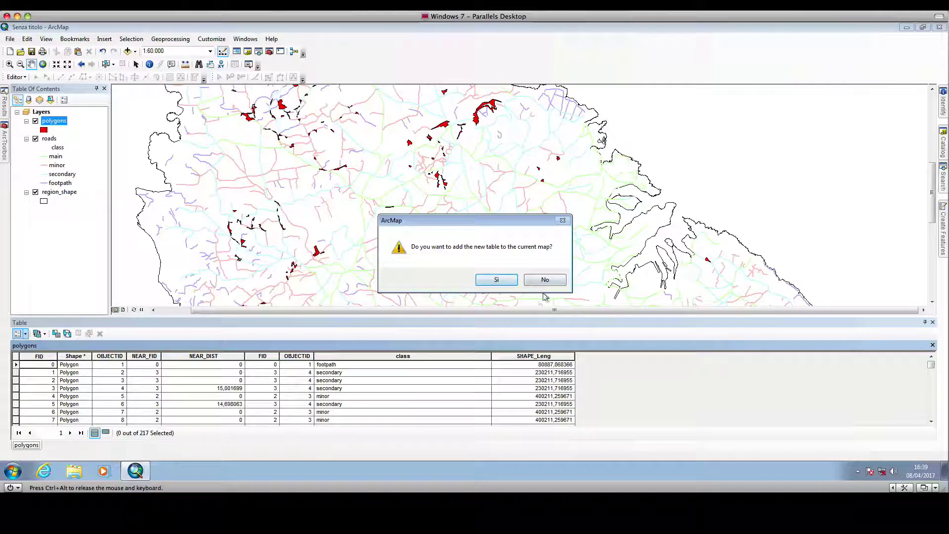
{"action": "left_click", "coordinate": [553, 280]}
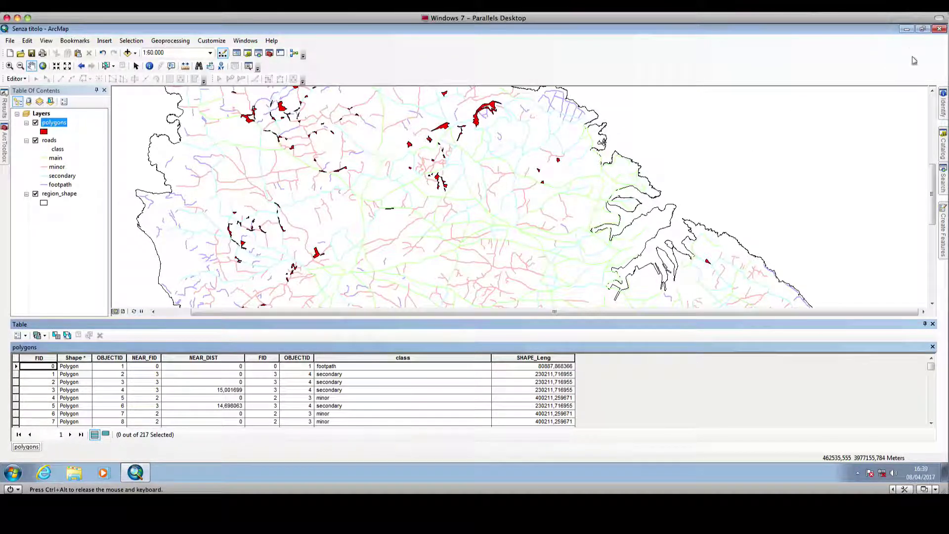
{"action": "left_click", "coordinate": [908, 29]}
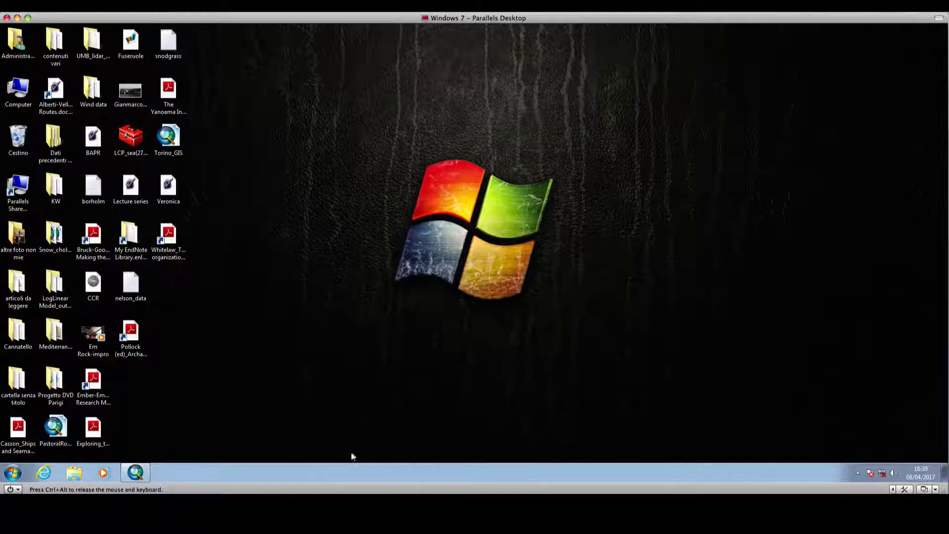
- In RStudio, highlight read, the read.dbf call and mydata to explain the import line
{"action": "left_click", "coordinate": [537, 512]}
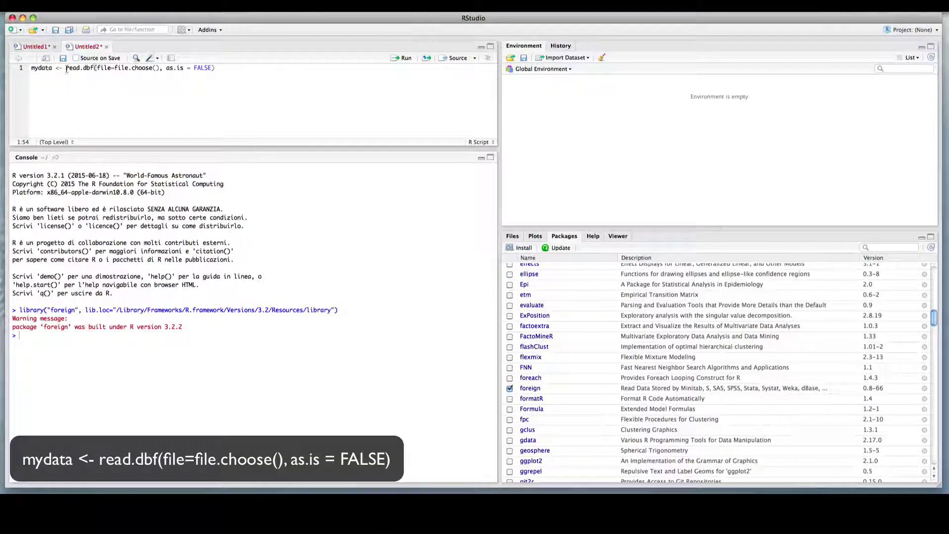
{"action": "left_click_drag", "start_coordinate": [66, 69], "coordinate": [92, 69]}
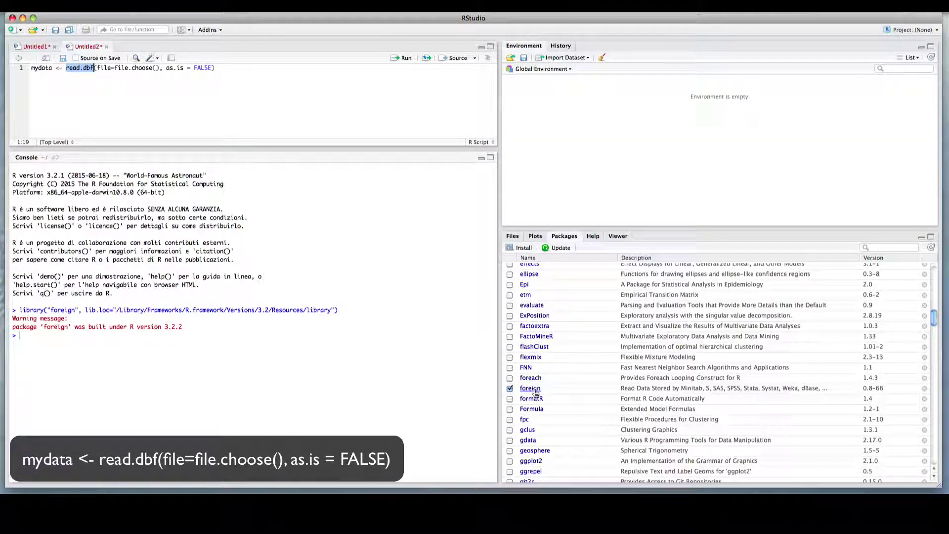
{"action": "left_click", "coordinate": [149, 92]}
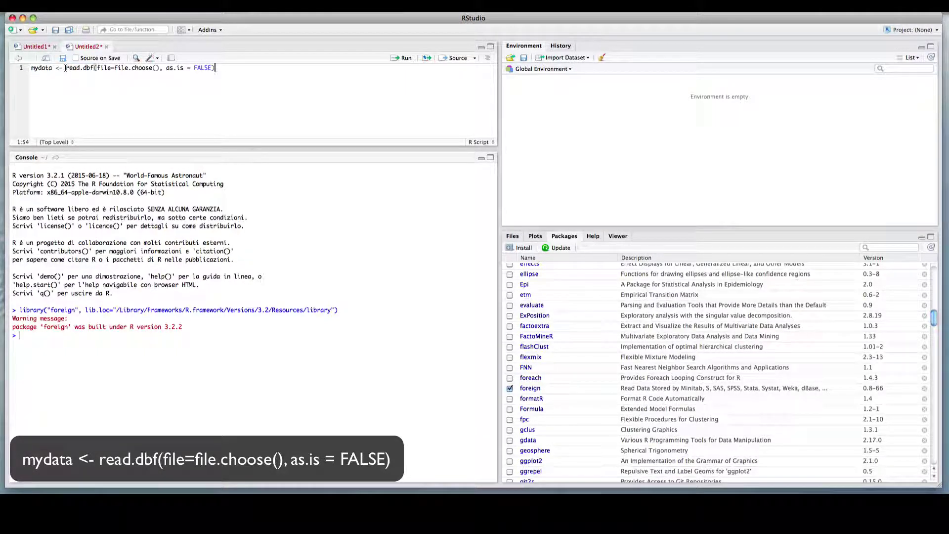
{"action": "left_click_drag", "start_coordinate": [66, 68], "coordinate": [218, 69]}
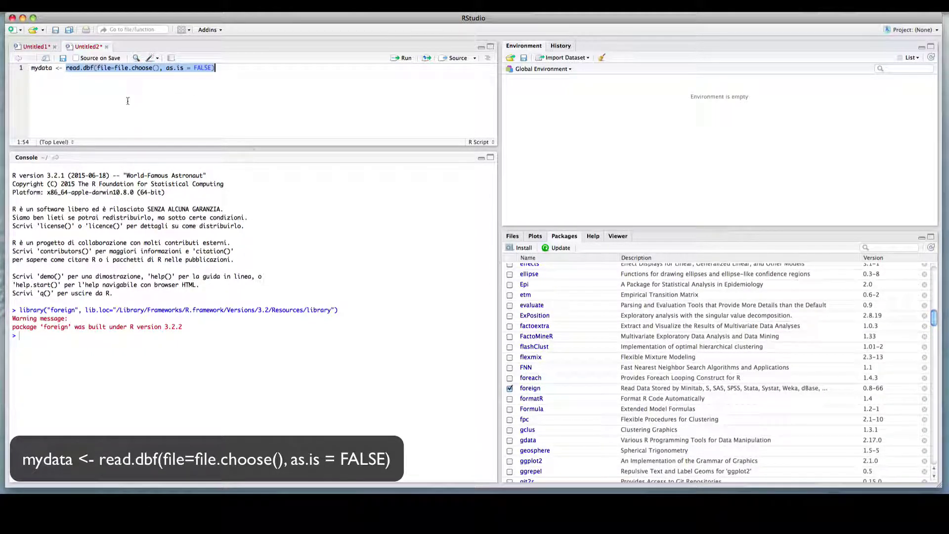
{"action": "left_click", "coordinate": [107, 97]}
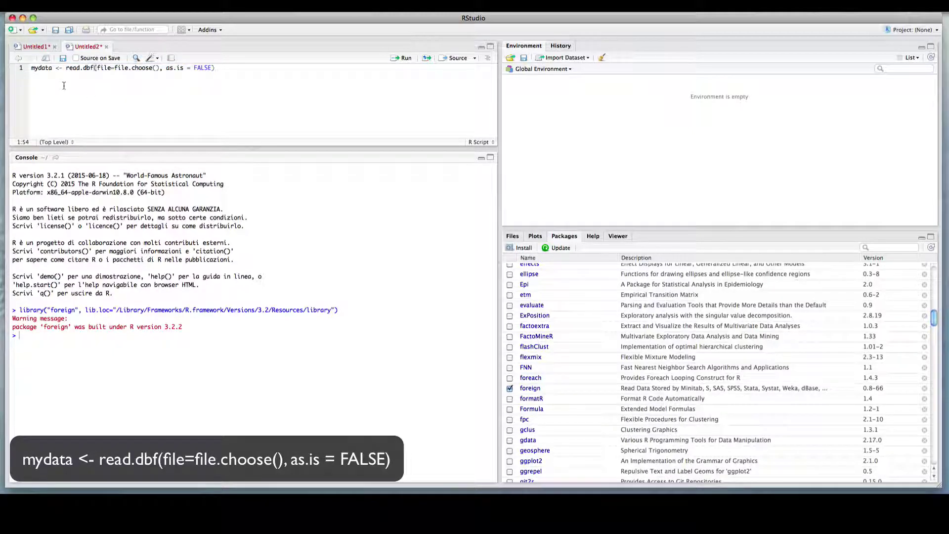
{"action": "left_click_drag", "start_coordinate": [53, 68], "coordinate": [31, 68]}
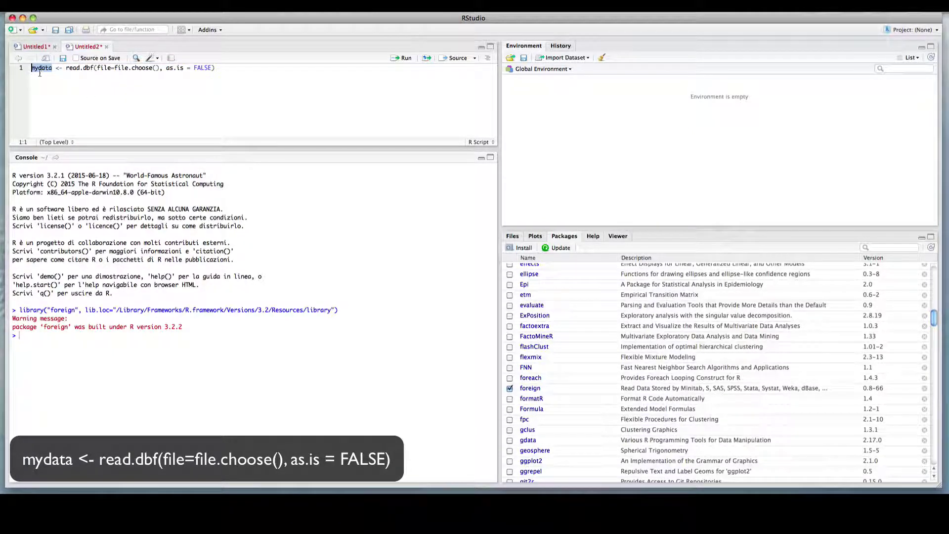
{"action": "left_click", "coordinate": [234, 73]}
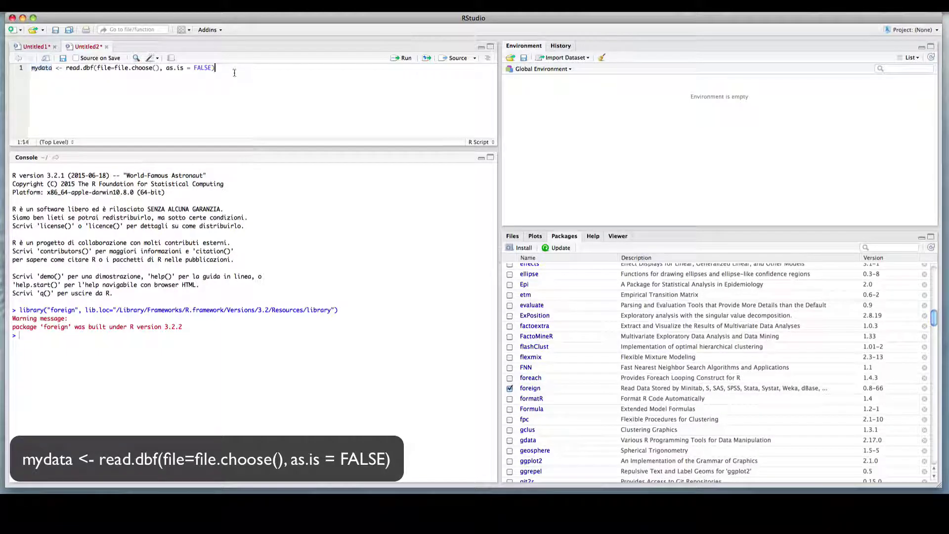
- Run the import line and choose polygon_distance.dbf from the GIS folder
{"action": "left_click", "coordinate": [403, 59]}
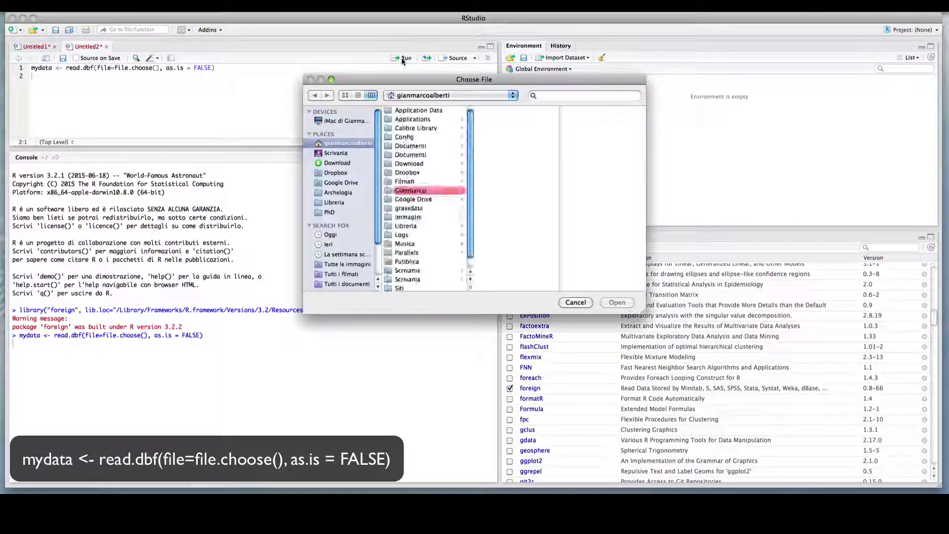
{"action": "left_click", "coordinate": [432, 260]}
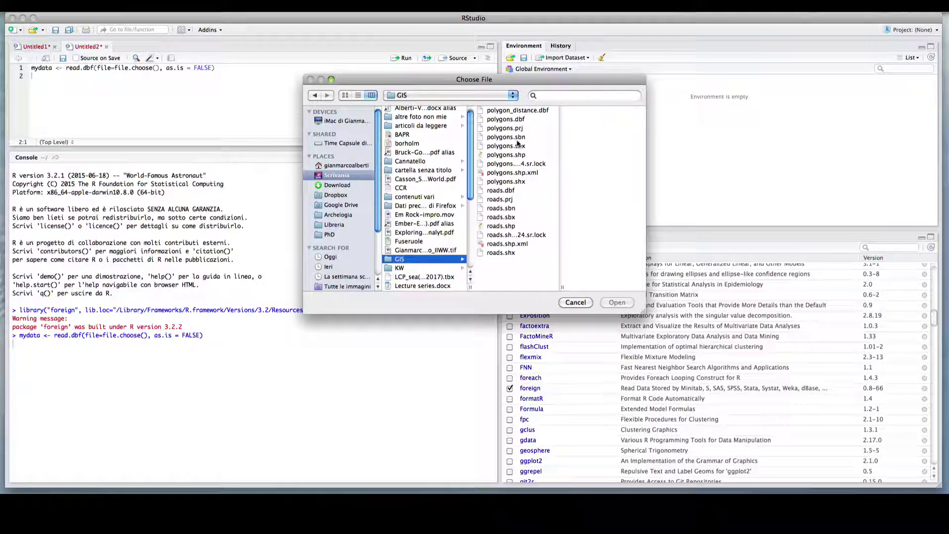
{"action": "left_click", "coordinate": [517, 111]}
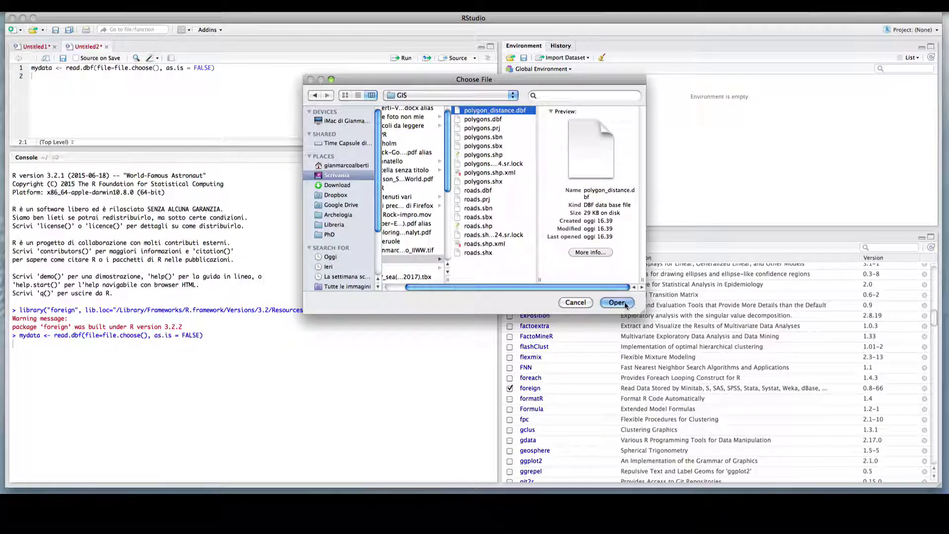
{"action": "left_click", "coordinate": [617, 303]}
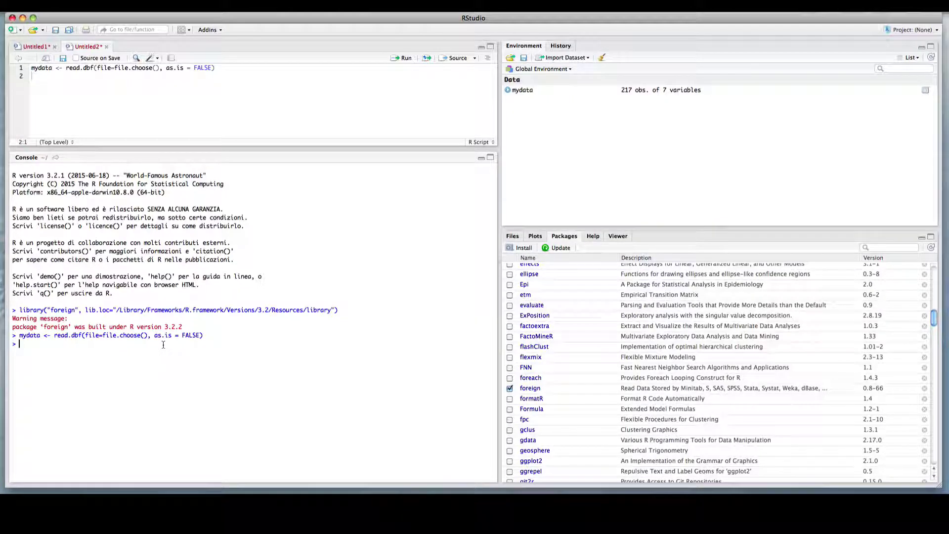
- View mydata in the data viewer and print its first rows with head(mydata)
{"action": "left_click", "coordinate": [523, 90]}
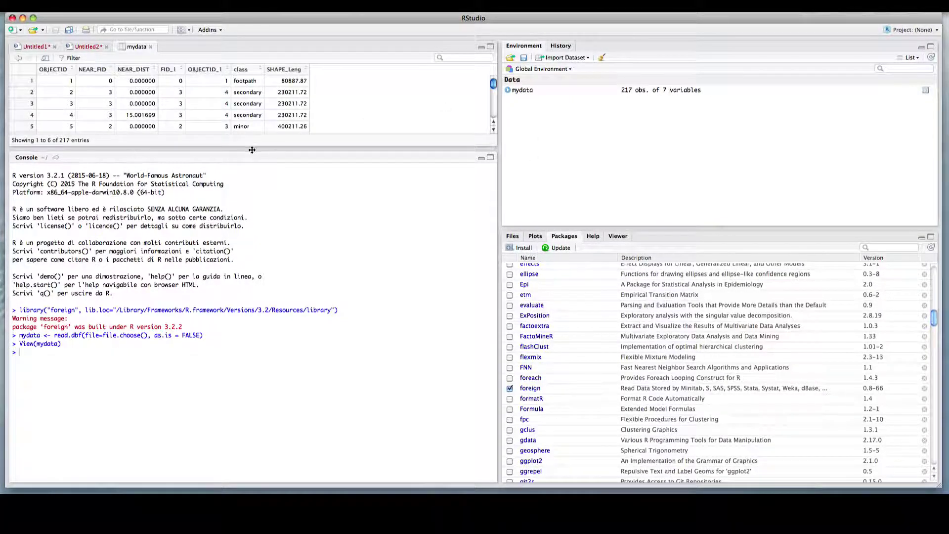
{"action": "left_click_drag", "start_coordinate": [252, 150], "coordinate": [251, 210]}
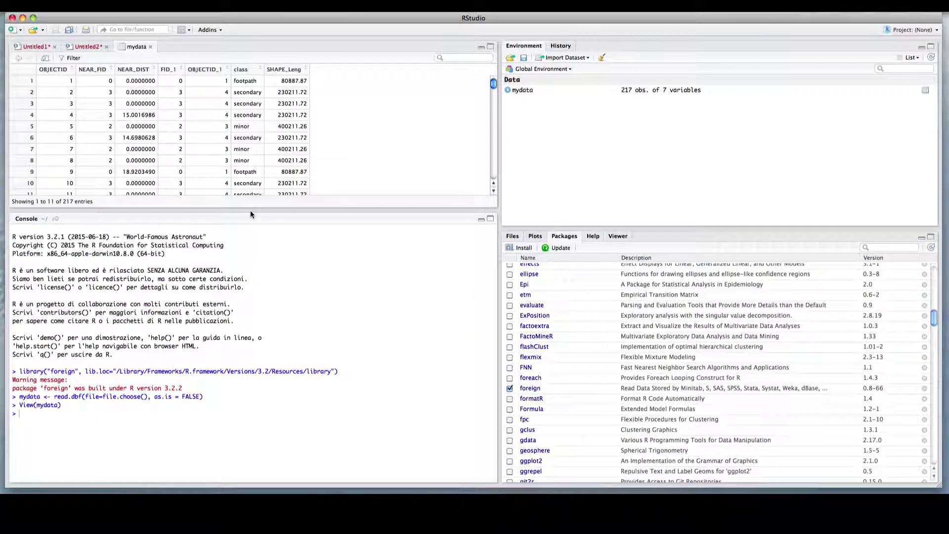
{"action": "type", "text": "head(mydata"}
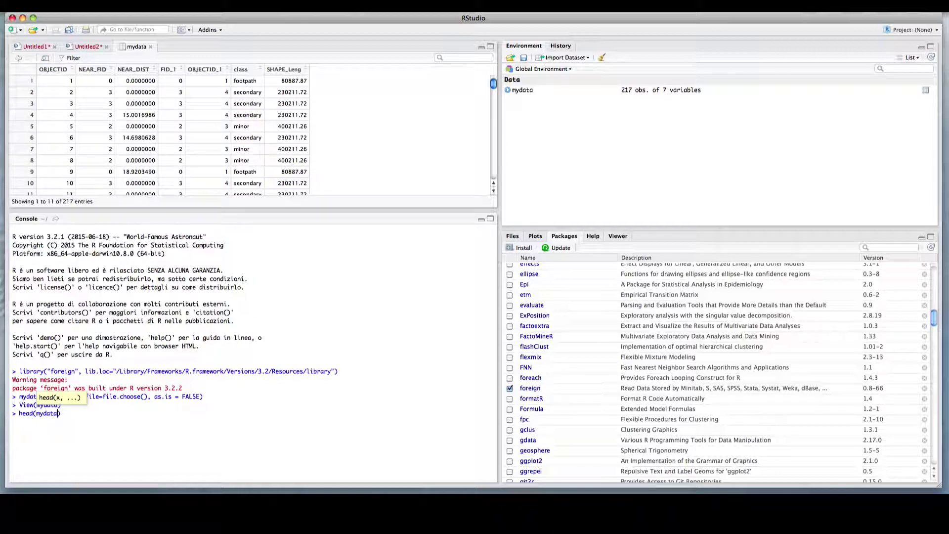
{"action": "key", "text": "Return"}
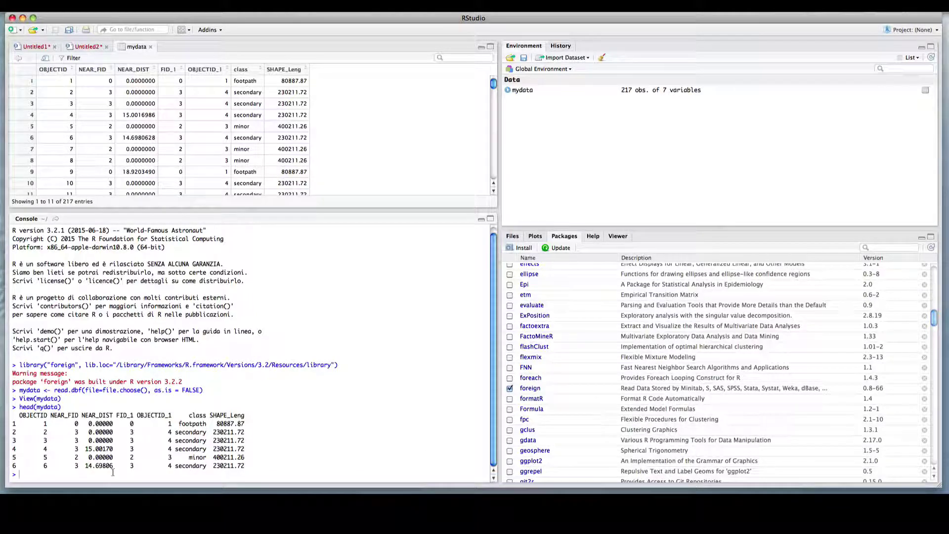
- Run boxplot(mydata$NEAR_DIST~mydata$class) in the console, autocompleting the column names
{"action": "type", "text": "box"}
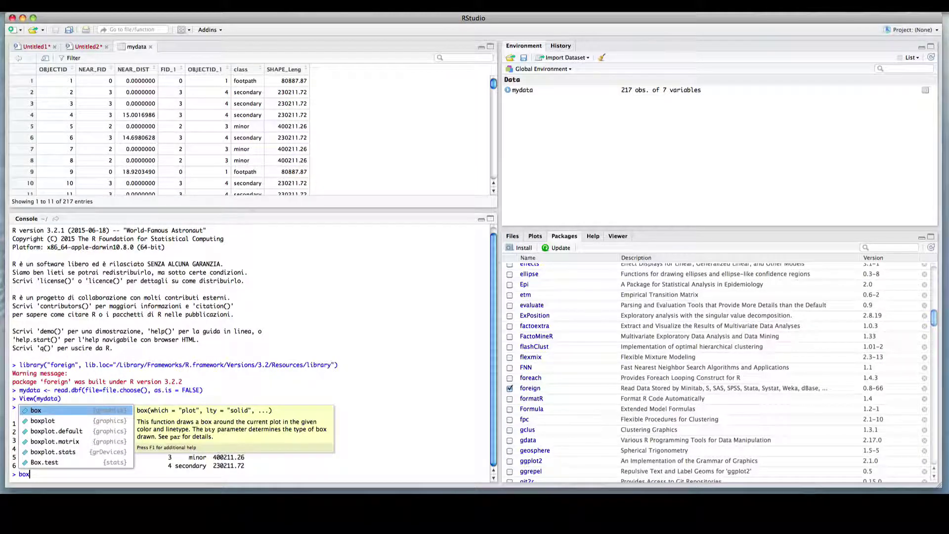
{"action": "key", "text": "Escape"}
{"action": "key", "text": "Escape"}
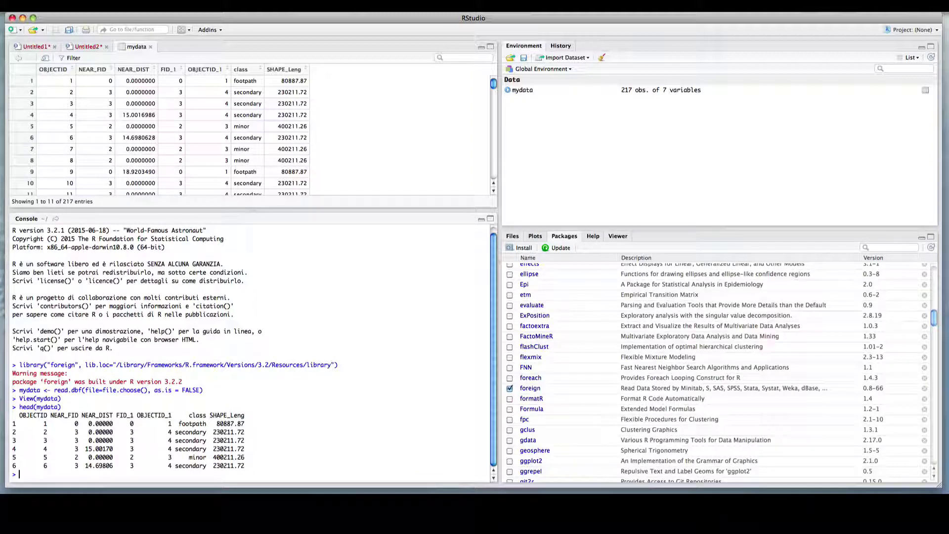
{"action": "type", "text": "boxplot("}
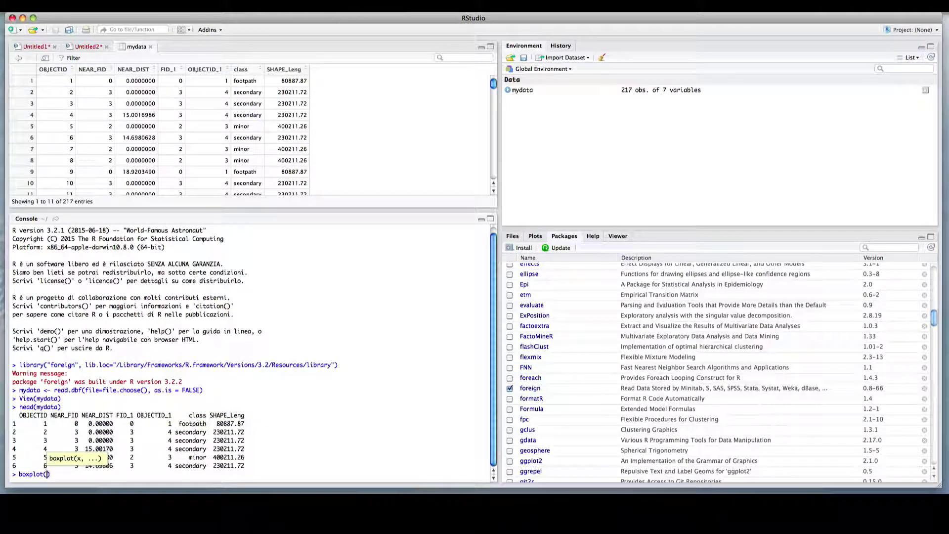
{"action": "type", "text": "mydata$"}
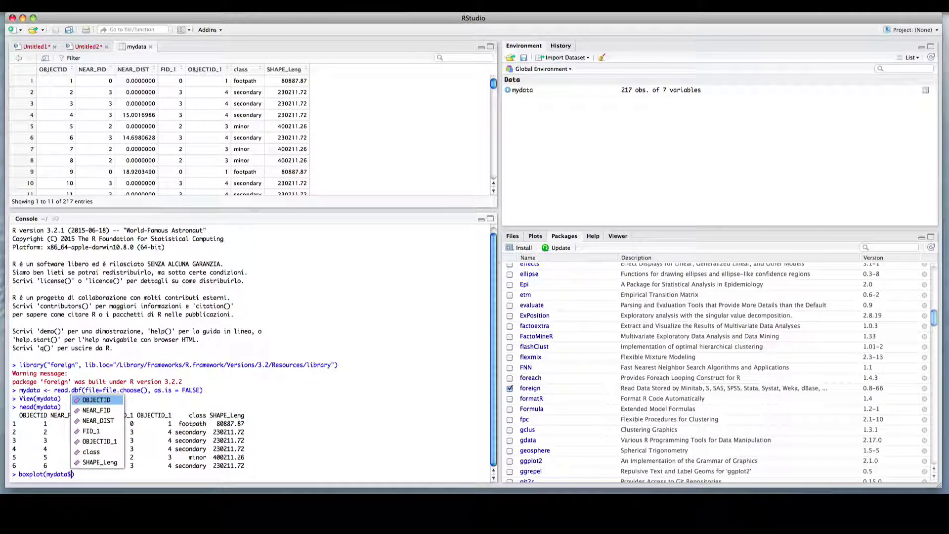
{"action": "left_click", "coordinate": [104, 421]}
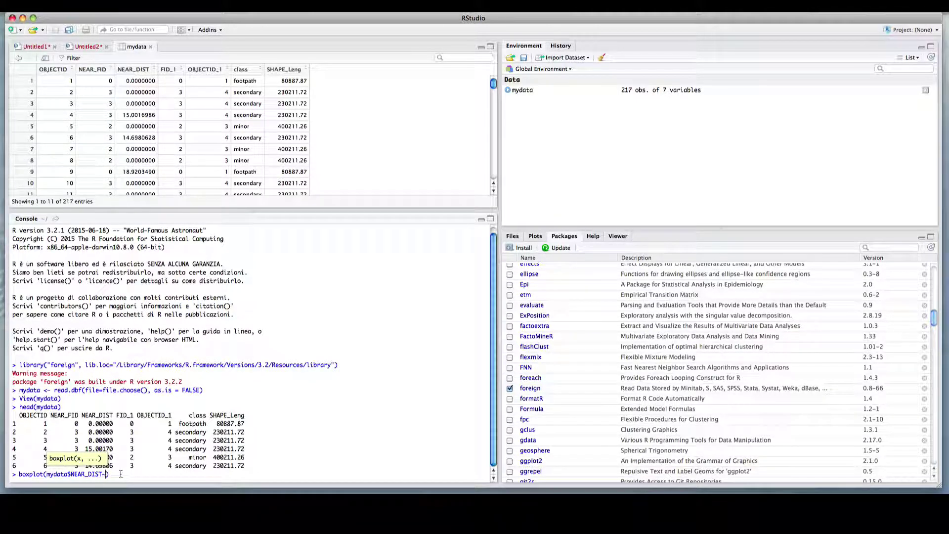
{"action": "type", "text": "mydata$"}
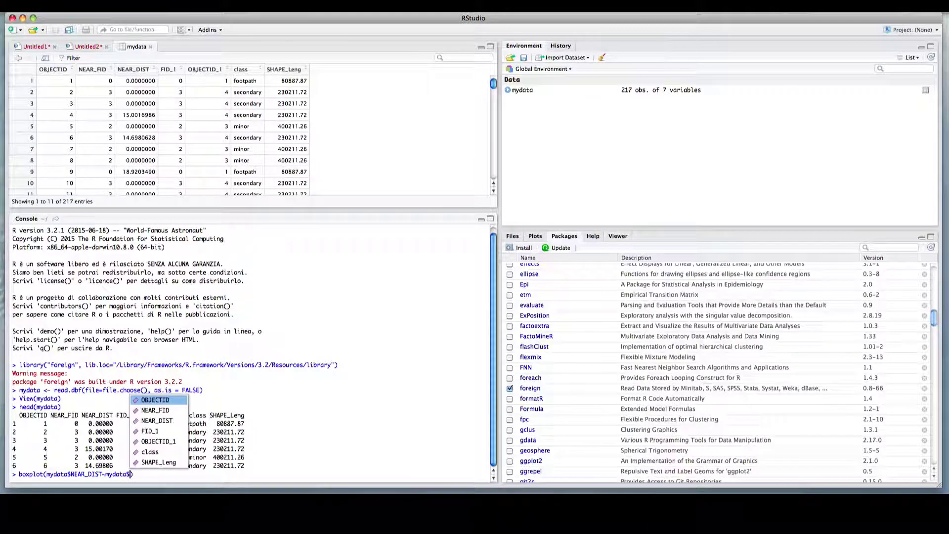
{"action": "left_click", "coordinate": [154, 454]}
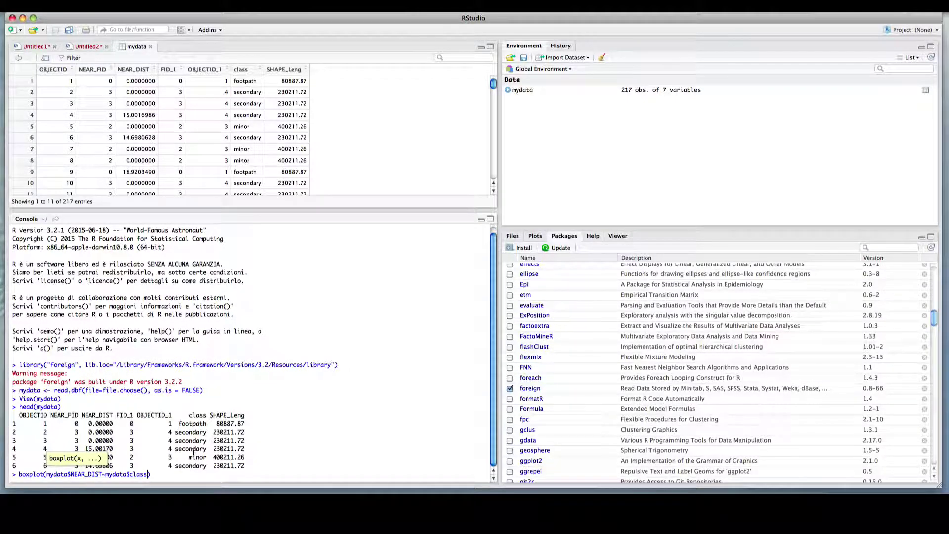
{"action": "key", "text": "Return"}
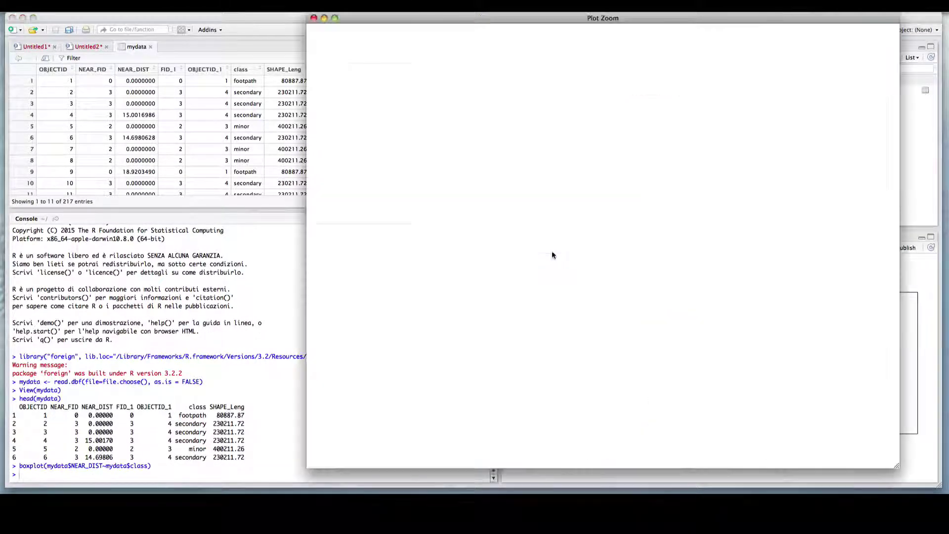
- Resize and move the Plot Zoom window to inspect the boxplot, then close it
{"action": "left_click_drag", "start_coordinate": [897, 465], "coordinate": [810, 473]}
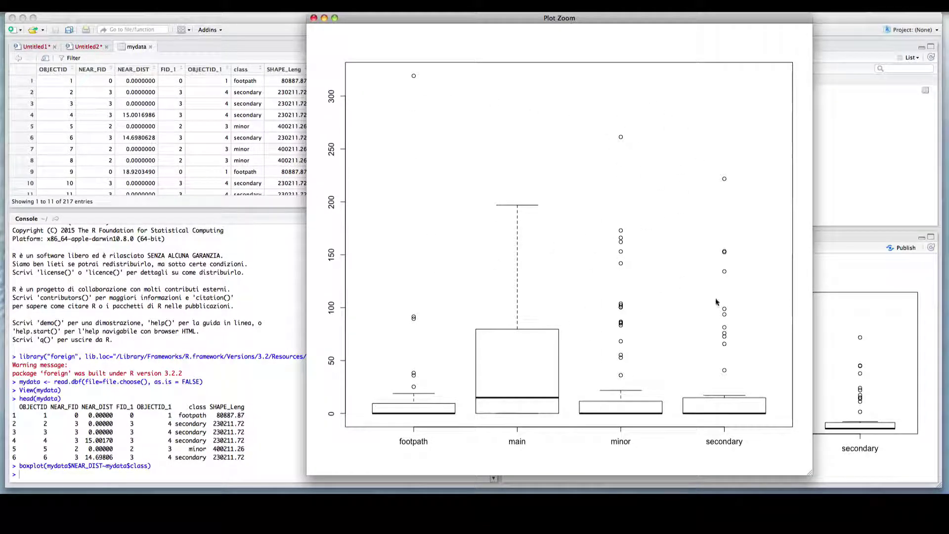
{"action": "left_click_drag", "start_coordinate": [495, 18], "coordinate": [554, 23]}
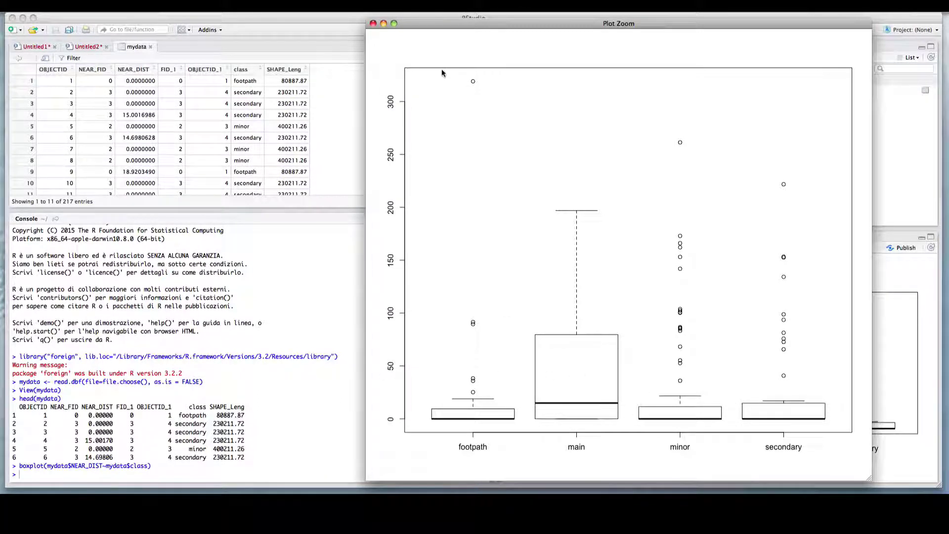
{"action": "left_click", "coordinate": [373, 23]}
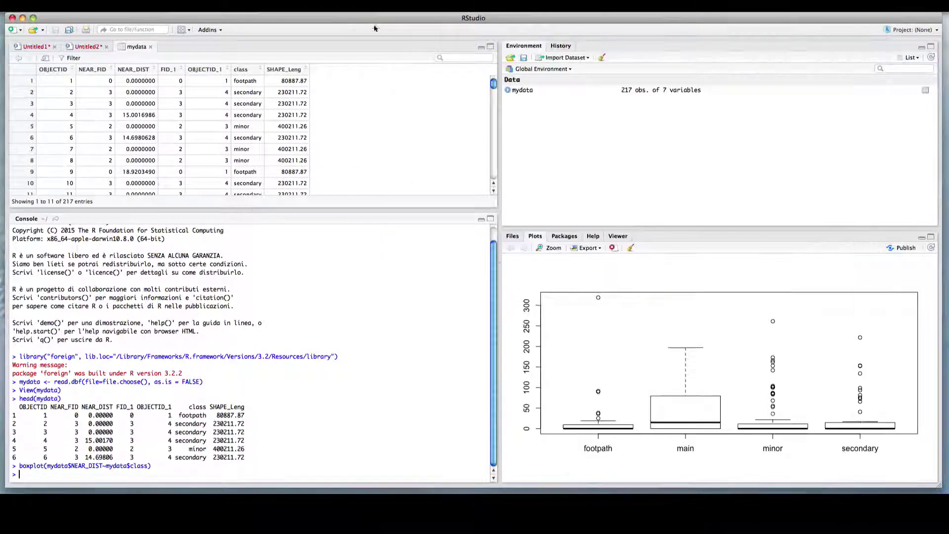
- Rerun the distance-by-road-class boxplot command with outline=FALSE and view it in the Plot Zoom window
{"action": "left_click_drag", "start_coordinate": [156, 466], "coordinate": [30, 475]}
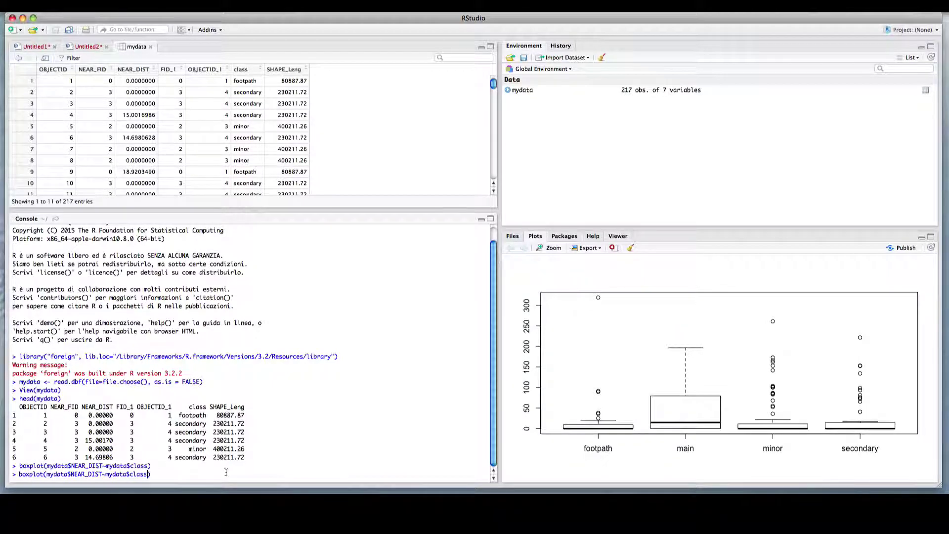
{"action": "type", "text": ", outline=FALSE"}
{"action": "key", "text": "Return"}
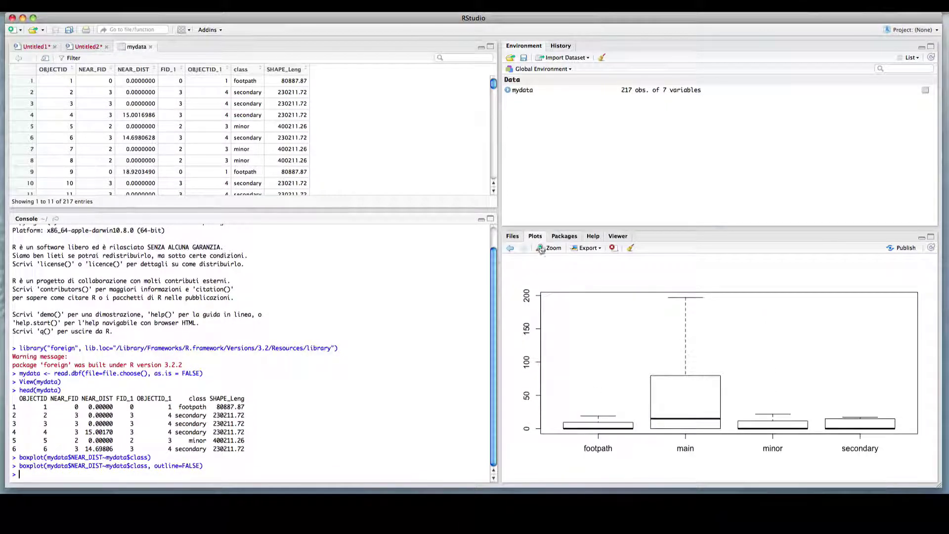
{"action": "left_click", "coordinate": [552, 248]}
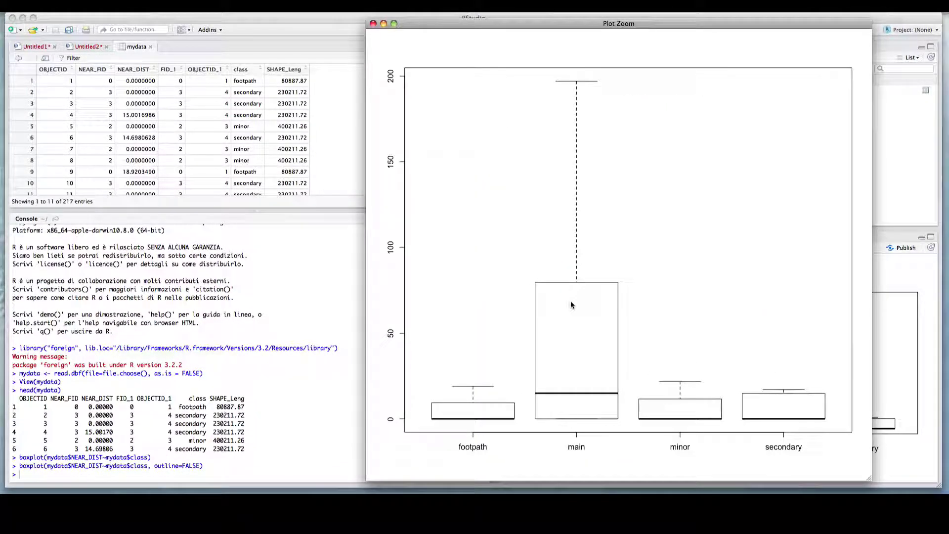